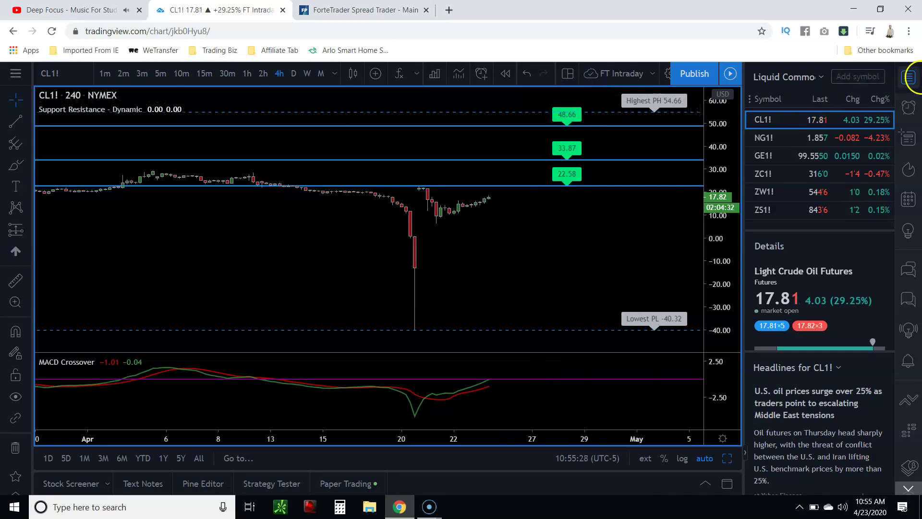
- Hide the watchlist panel and drag the divider up to make the MACD Crossover pane taller
{"action": "left_click", "coordinate": [911, 82]}
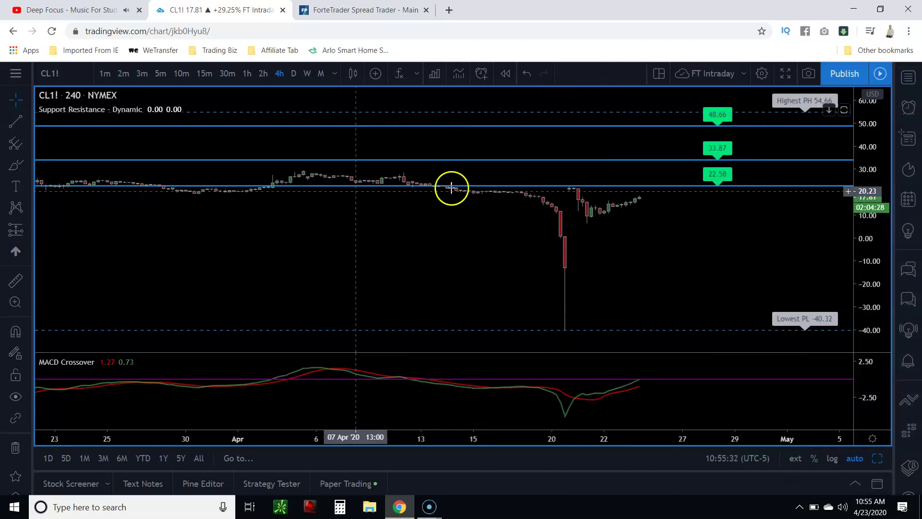
{"action": "scroll", "coordinate": [612, 269], "scroll_direction": "up", "scroll_amount": 2}
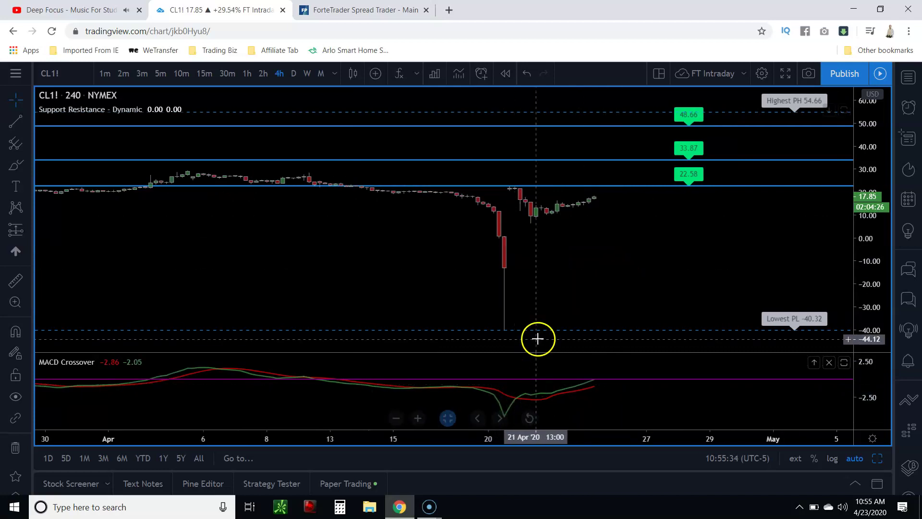
{"action": "mouse_move", "coordinate": [56, 368]}
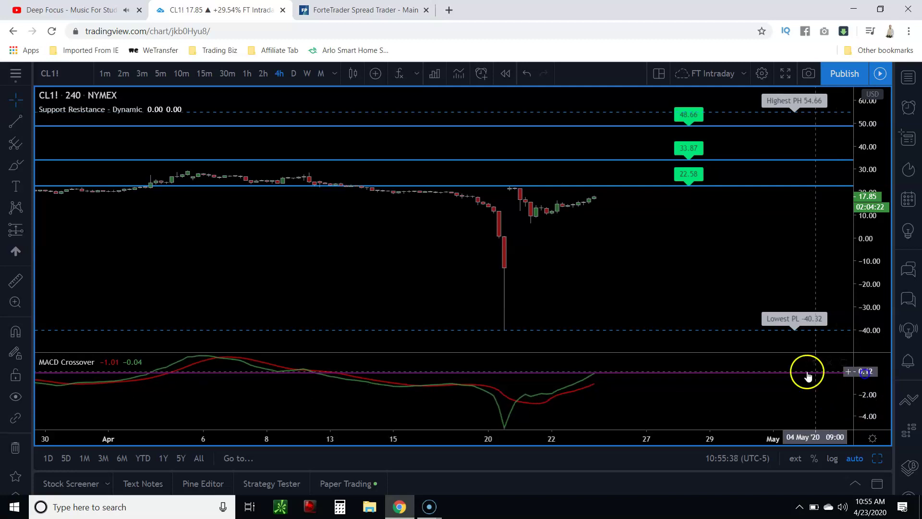
{"action": "left_click_drag", "start_coordinate": [595, 353], "coordinate": [585, 316]}
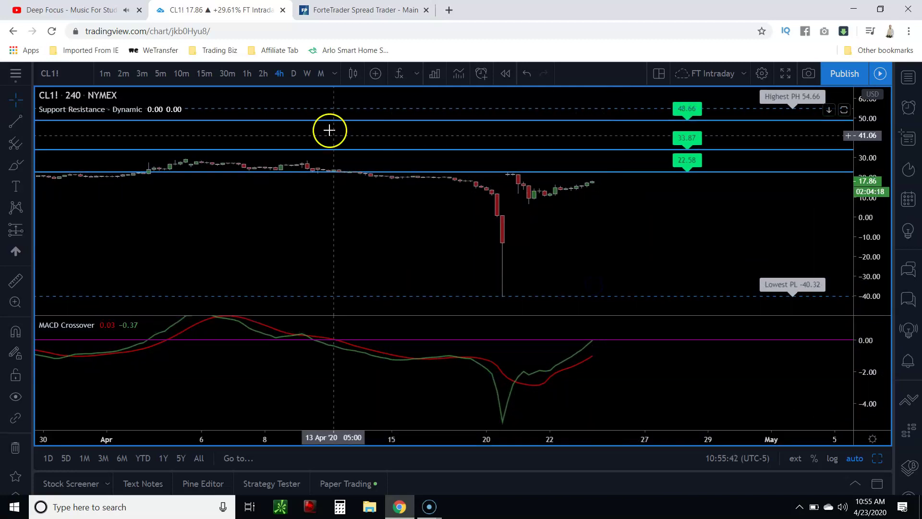
{"action": "left_click", "coordinate": [909, 75]}
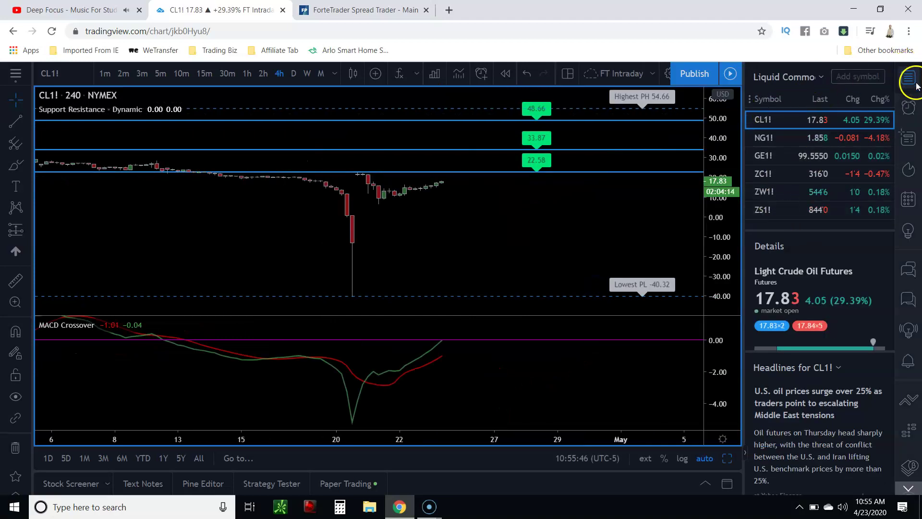
{"action": "left_click", "coordinate": [916, 111]}
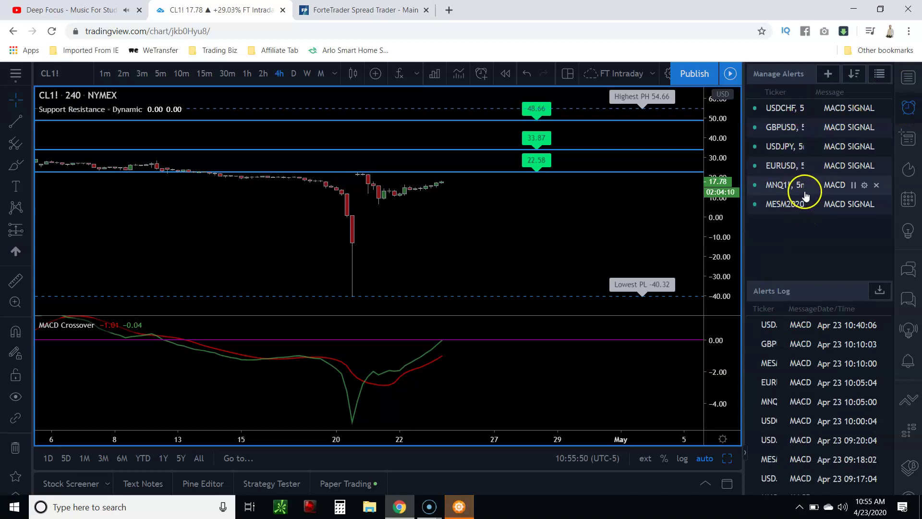
{"action": "mouse_move", "coordinate": [806, 196]}
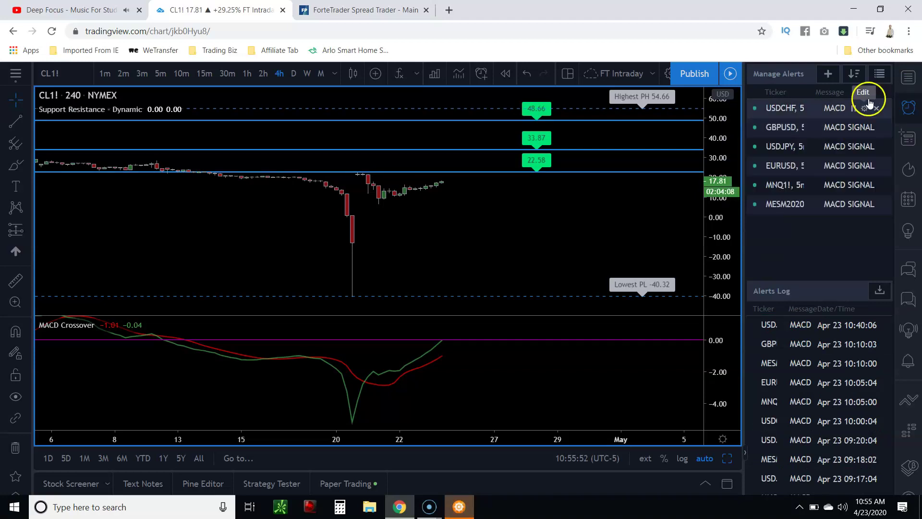
{"action": "left_click", "coordinate": [910, 111]}
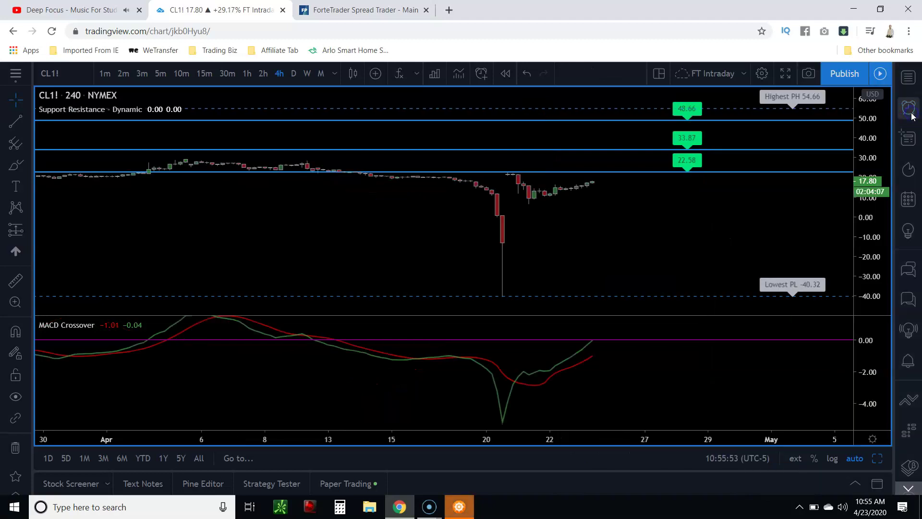
{"action": "left_click", "coordinate": [910, 79]}
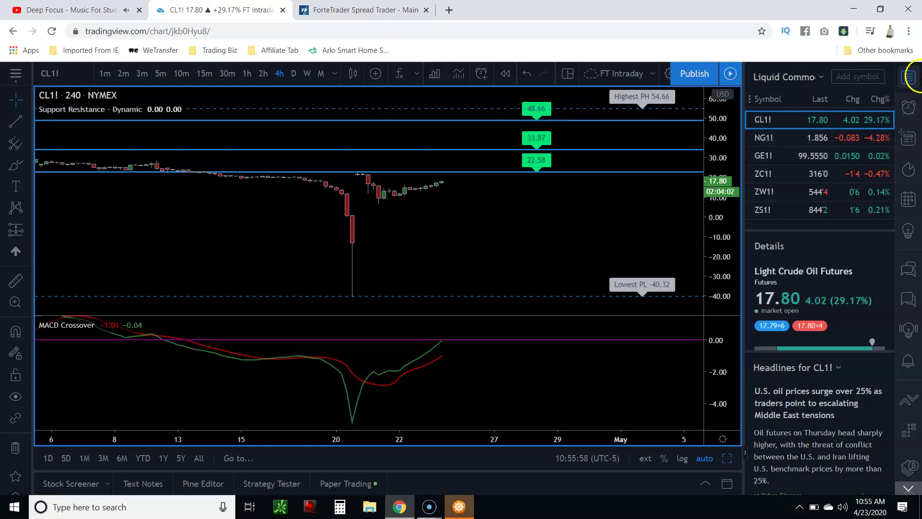
{"action": "left_click", "coordinate": [909, 78]}
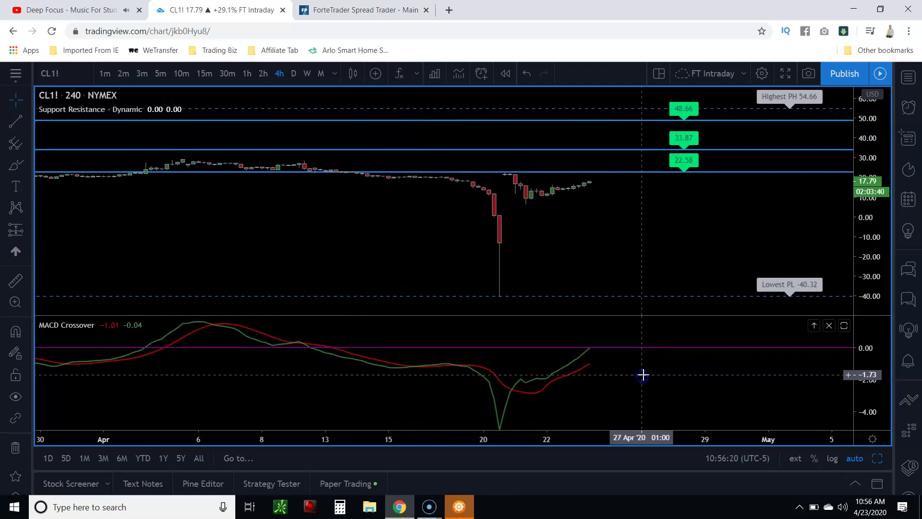
{"action": "scroll", "coordinate": [639, 382], "scroll_direction": "up", "scroll_amount": 2}
{"action": "left_click_drag", "start_coordinate": [650, 365], "coordinate": [696, 359]}
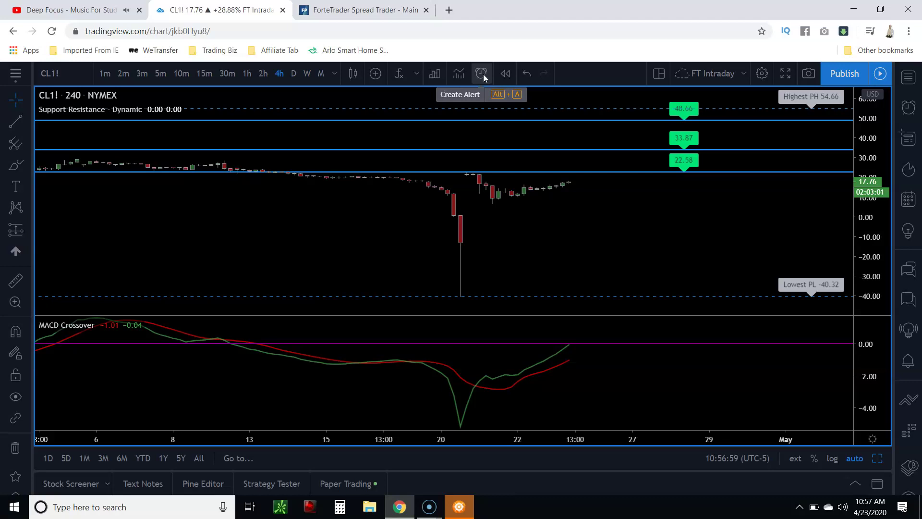
{"action": "left_click", "coordinate": [483, 74]}
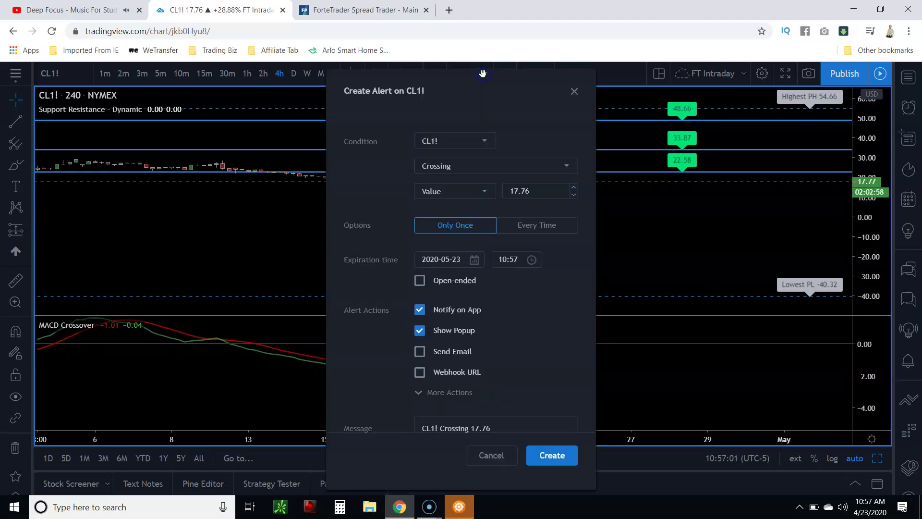
{"action": "left_click", "coordinate": [575, 92]}
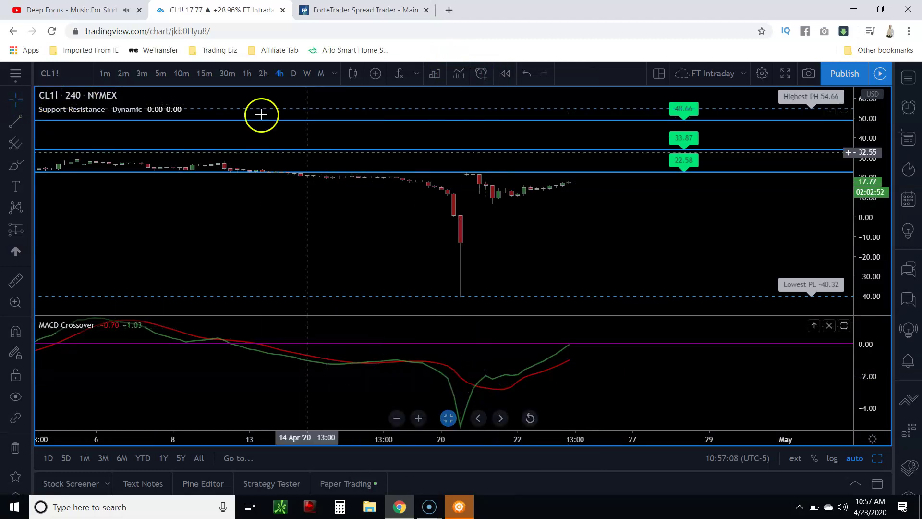
- Switch CL1! to the 5-minute timeframe and pan back to show earlier bars
{"action": "left_click", "coordinate": [160, 73]}
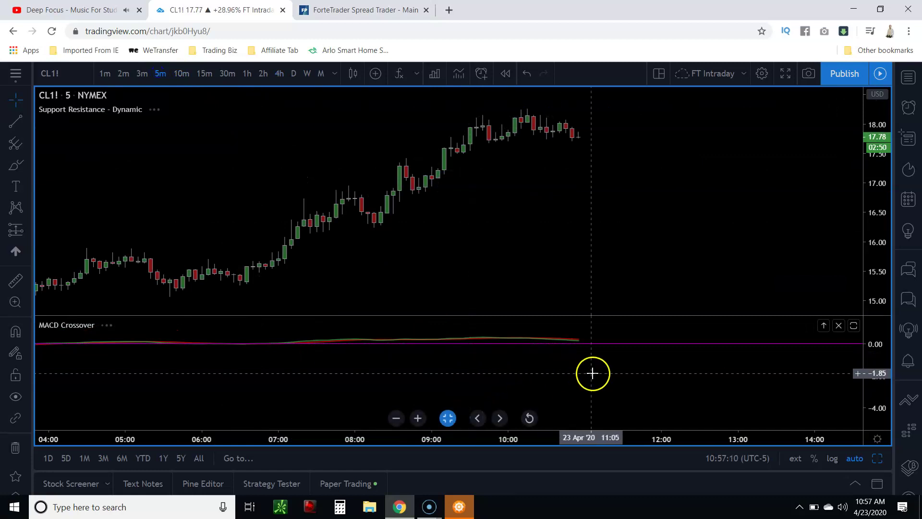
{"action": "scroll", "coordinate": [618, 387], "scroll_direction": "down", "scroll_amount": 3}
{"action": "scroll", "coordinate": [827, 374], "scroll_direction": "down", "scroll_amount": 3}
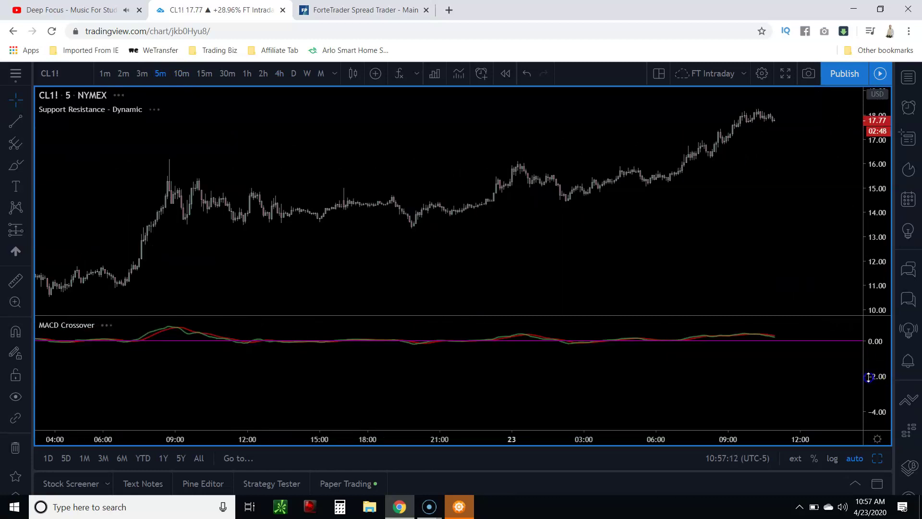
{"action": "left_click_drag", "start_coordinate": [790, 419], "coordinate": [878, 374]}
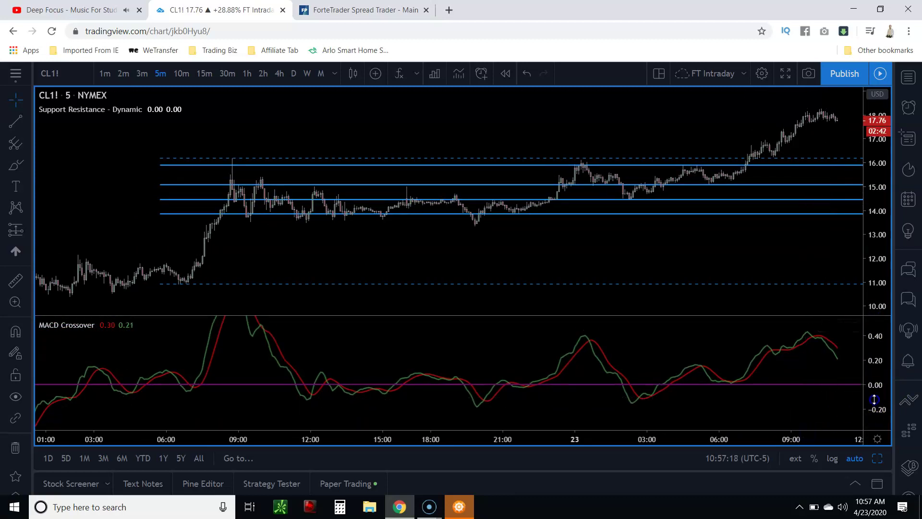
{"action": "scroll", "coordinate": [812, 395], "scroll_direction": "up", "scroll_amount": 2}
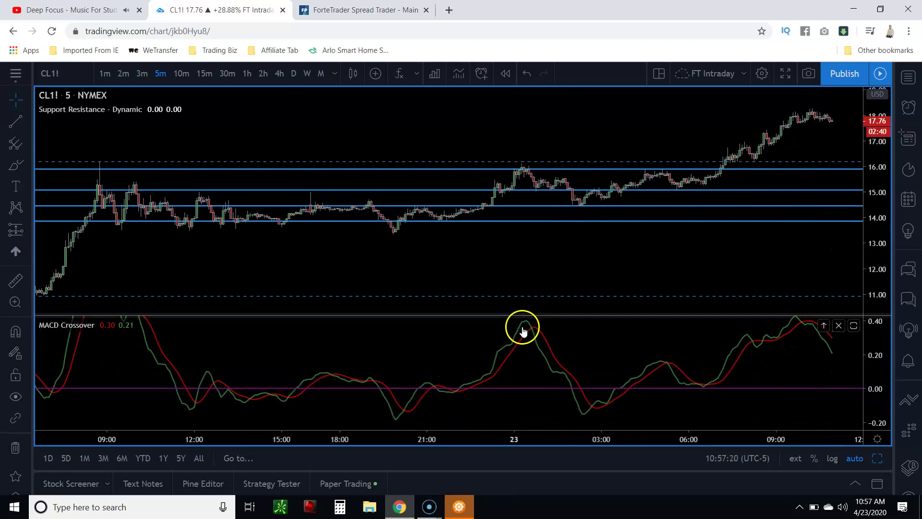
- Open the Create Alert form on CL1! twice, dismissing it each time without saving
{"action": "mouse_move", "coordinate": [45, 99]}
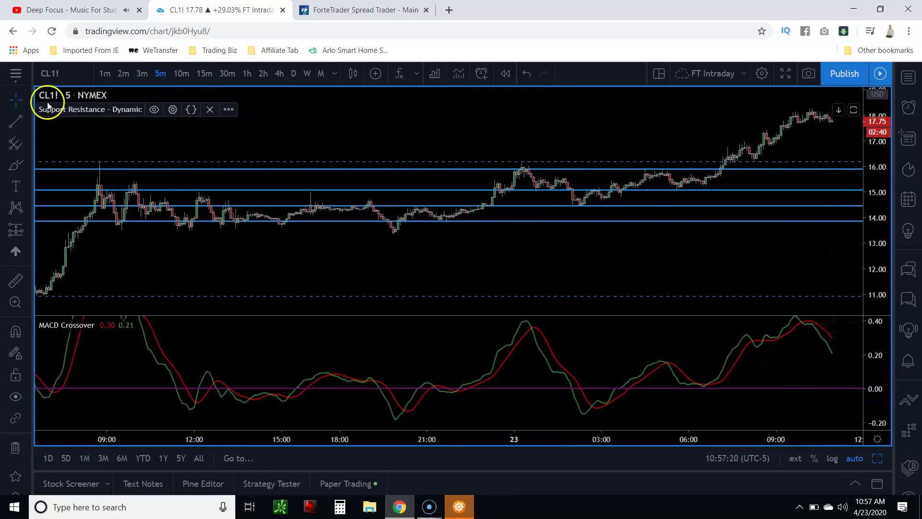
{"action": "left_click", "coordinate": [480, 75]}
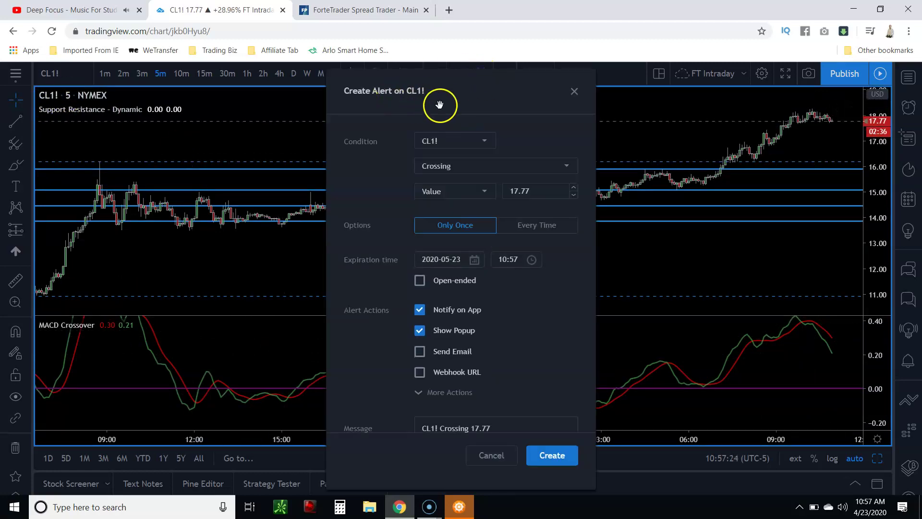
{"action": "scroll", "coordinate": [555, 414], "scroll_direction": "down", "scroll_amount": 3}
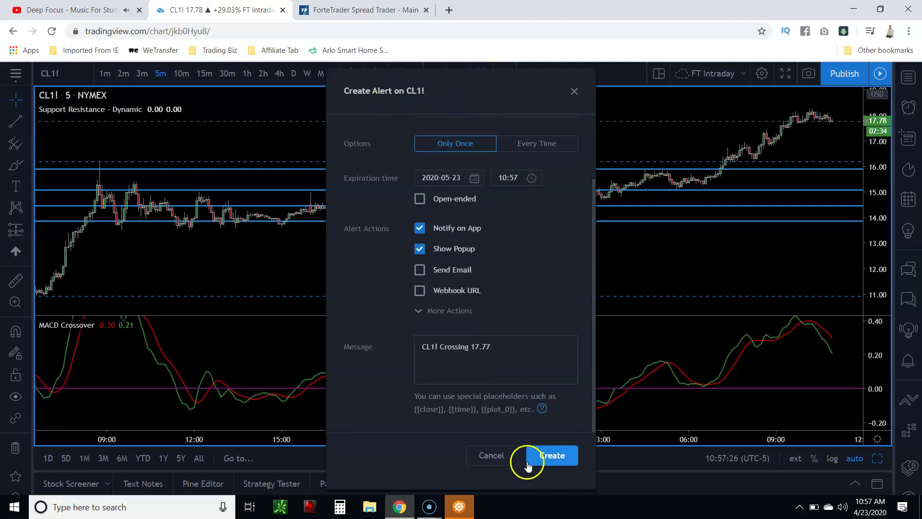
{"action": "left_click", "coordinate": [501, 454]}
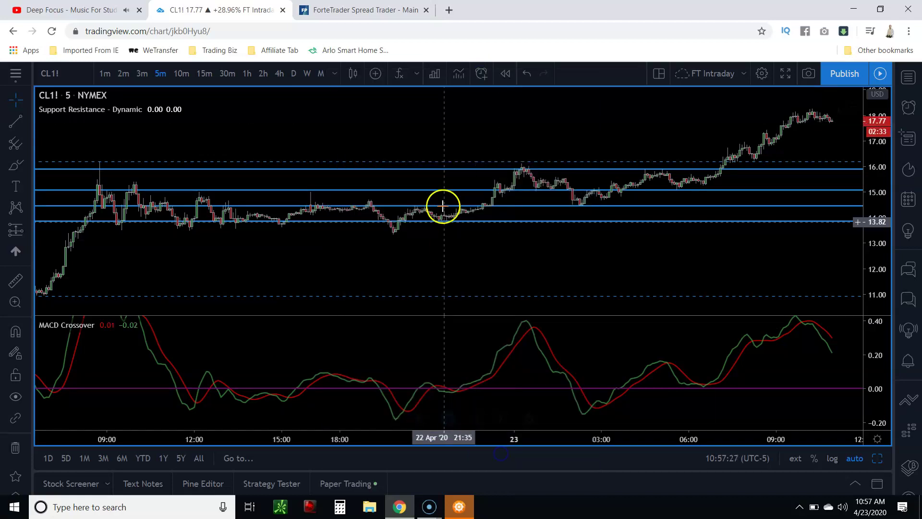
{"action": "left_click", "coordinate": [480, 75]}
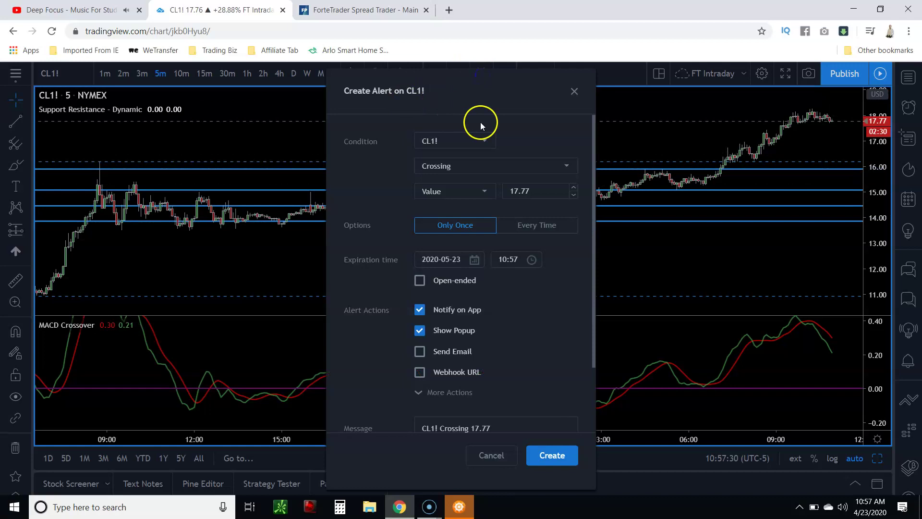
{"action": "scroll", "coordinate": [445, 294], "scroll_direction": "down", "scroll_amount": 2}
{"action": "scroll", "coordinate": [500, 313], "scroll_direction": "up", "scroll_amount": 2}
{"action": "scroll", "coordinate": [519, 340], "scroll_direction": "down", "scroll_amount": 2}
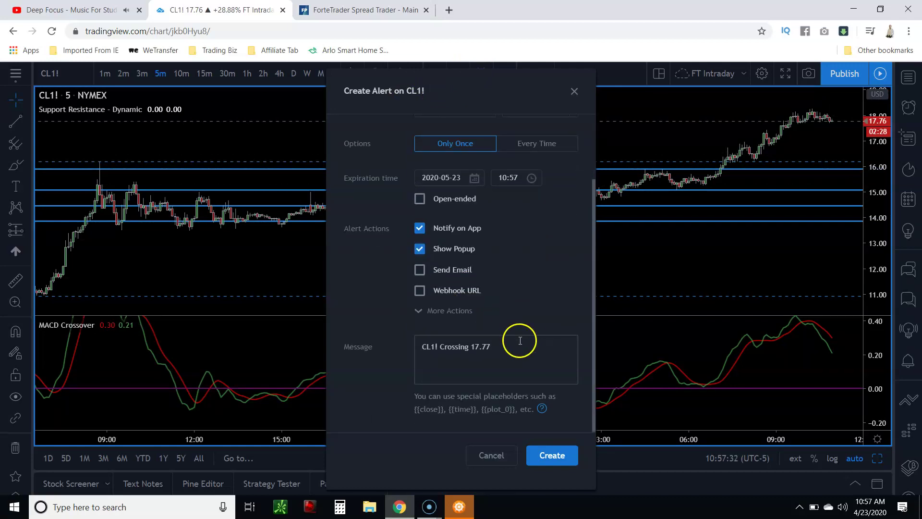
{"action": "scroll", "coordinate": [520, 339], "scroll_direction": "up", "scroll_amount": 2}
{"action": "left_click", "coordinate": [575, 91]}
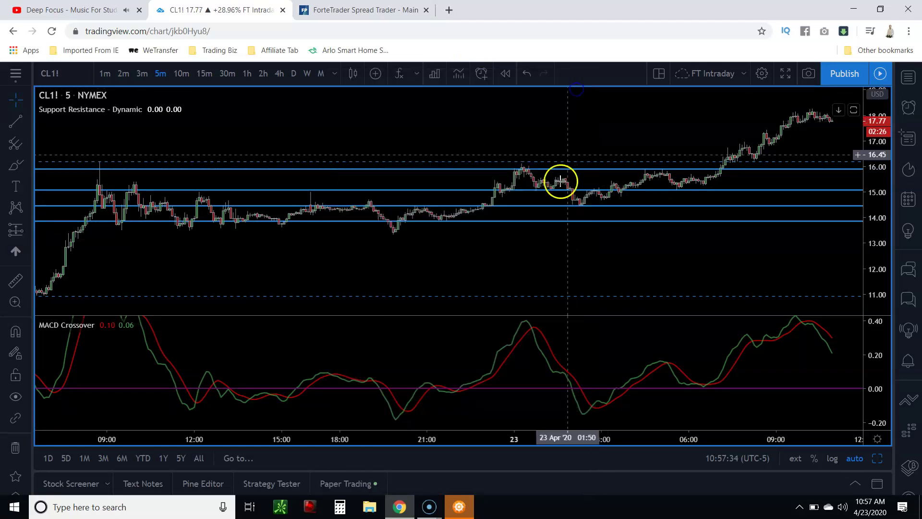
- Reopen Create Alert, pick MACD Crossover as the condition source, then cancel
{"action": "left_click", "coordinate": [484, 77]}
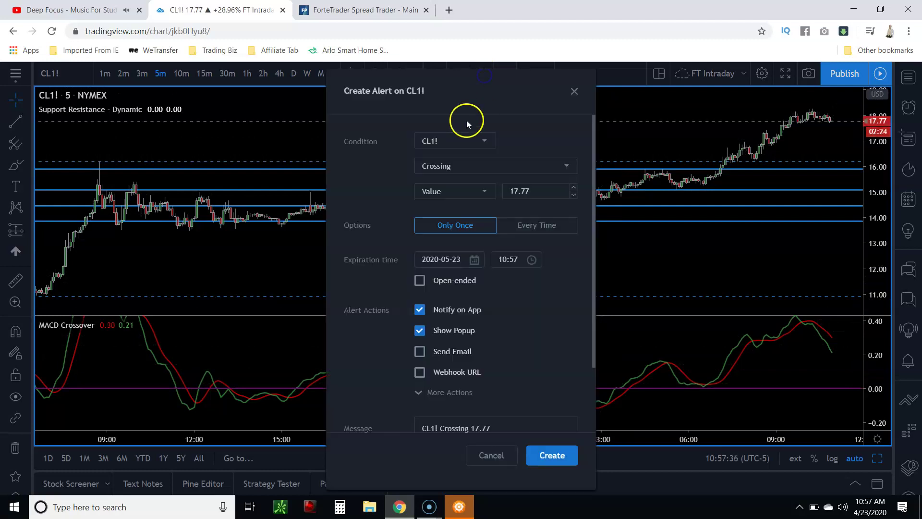
{"action": "left_click", "coordinate": [455, 140]}
{"action": "left_click", "coordinate": [446, 184]}
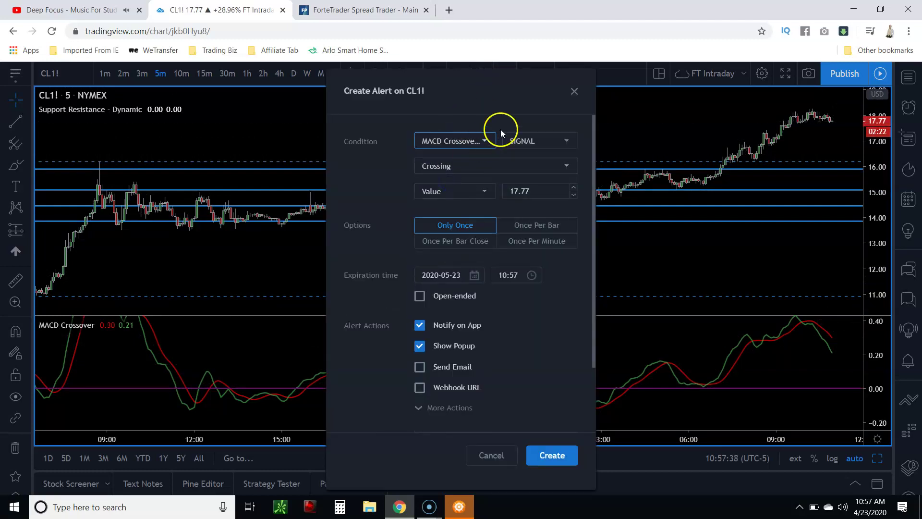
{"action": "scroll", "coordinate": [501, 267], "scroll_direction": "down", "scroll_amount": 2}
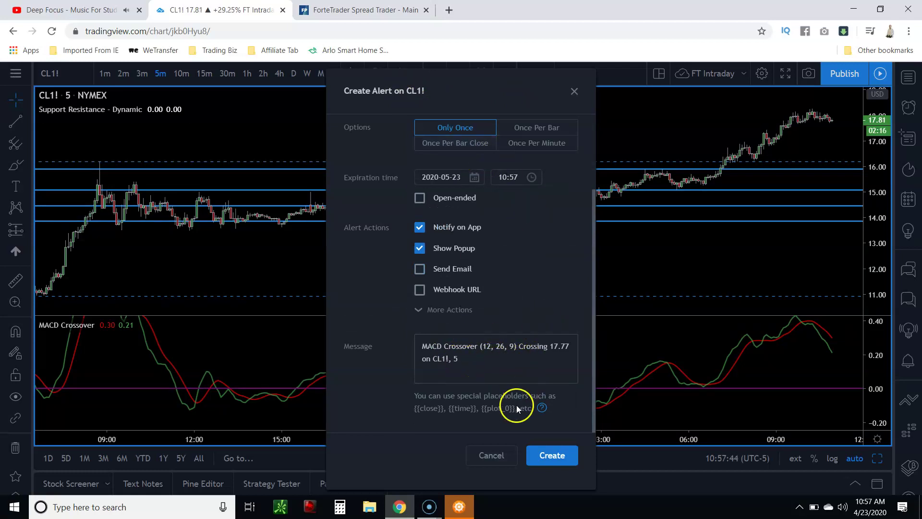
{"action": "left_click", "coordinate": [493, 456]}
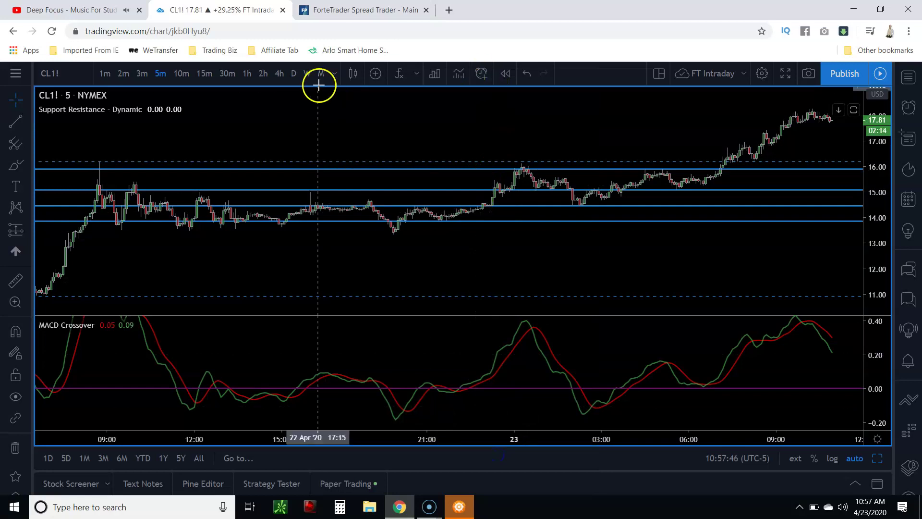
- Return CL1! to the 4-hour timeframe, zoom to recent weeks, and start a new alert
{"action": "left_click", "coordinate": [279, 73]}
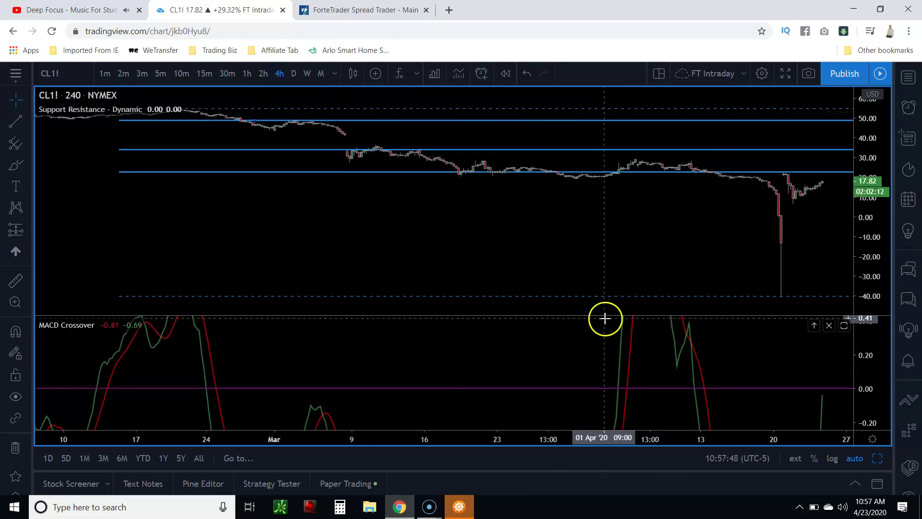
{"action": "left_click", "coordinate": [531, 418]}
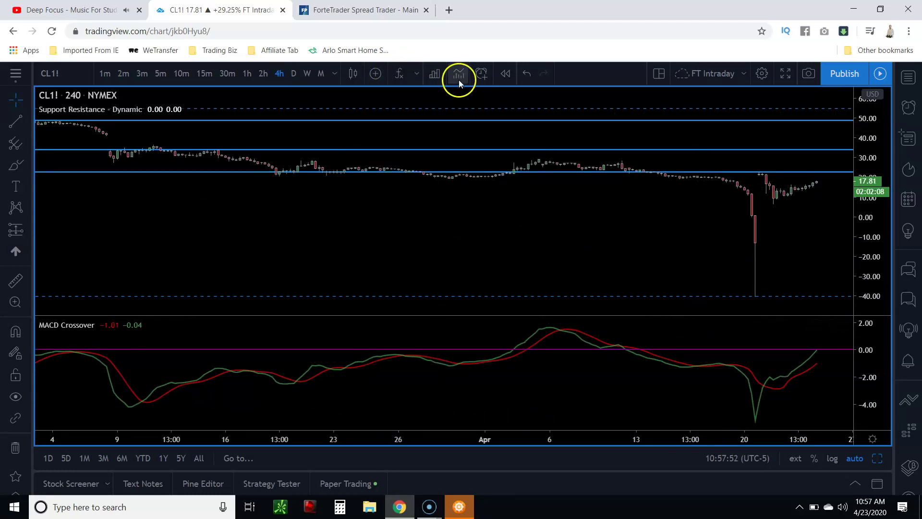
{"action": "left_click", "coordinate": [482, 73]}
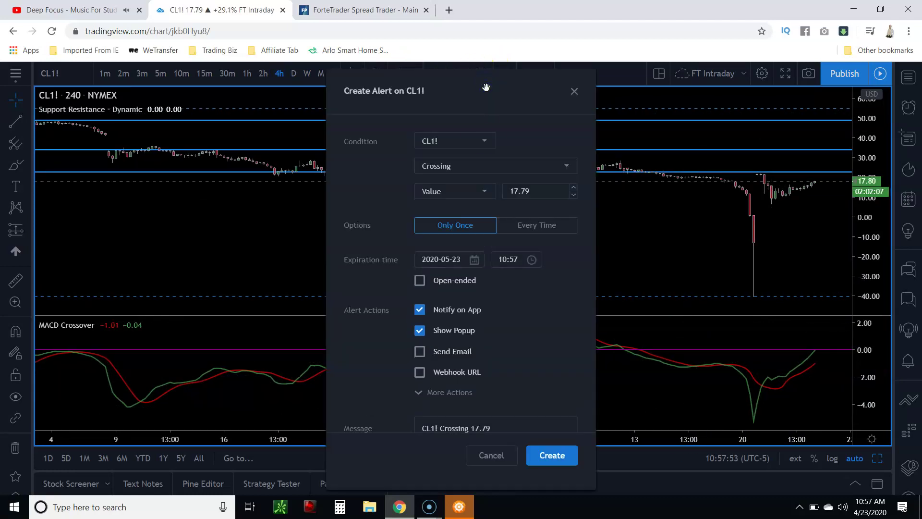
{"action": "left_click", "coordinate": [483, 144]}
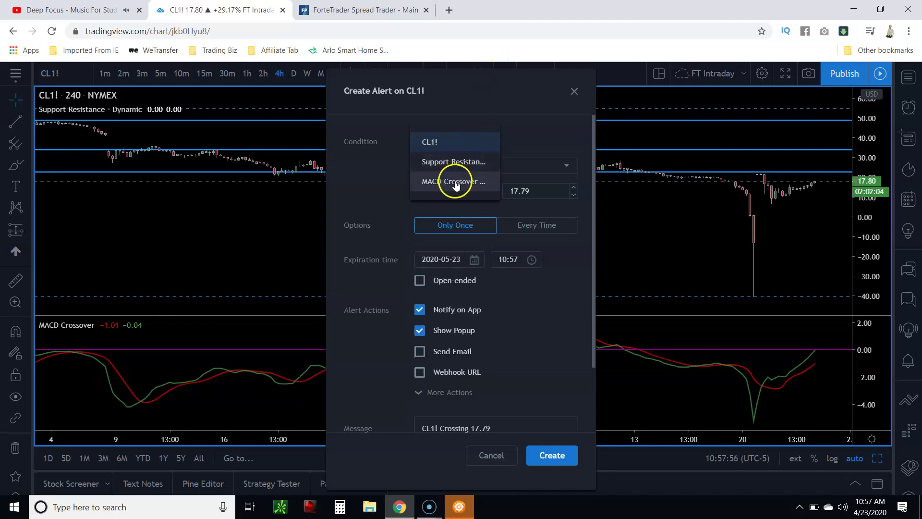
{"action": "left_click", "coordinate": [191, 222]}
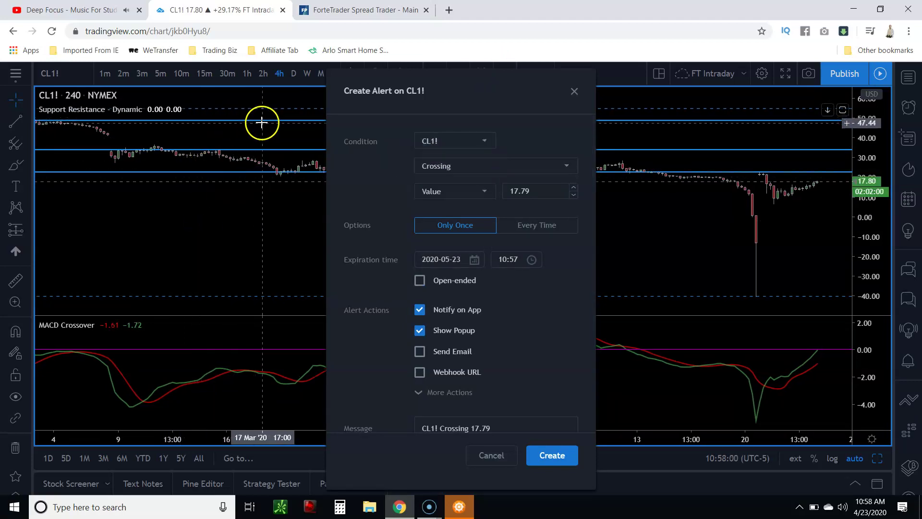
{"action": "left_click", "coordinate": [474, 164]}
{"action": "left_click", "coordinate": [370, 143]}
{"action": "left_click", "coordinate": [444, 139]}
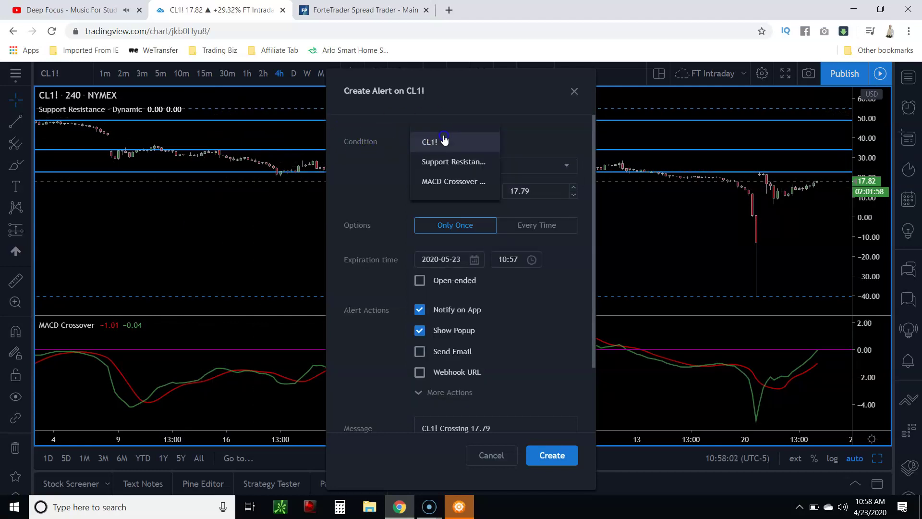
{"action": "left_click", "coordinate": [435, 147]}
- Set the condition to MACD Crossover's MACD line crossing the MACD Crossover SIGNAL line
{"action": "left_click", "coordinate": [451, 182]}
{"action": "left_click", "coordinate": [534, 144]}
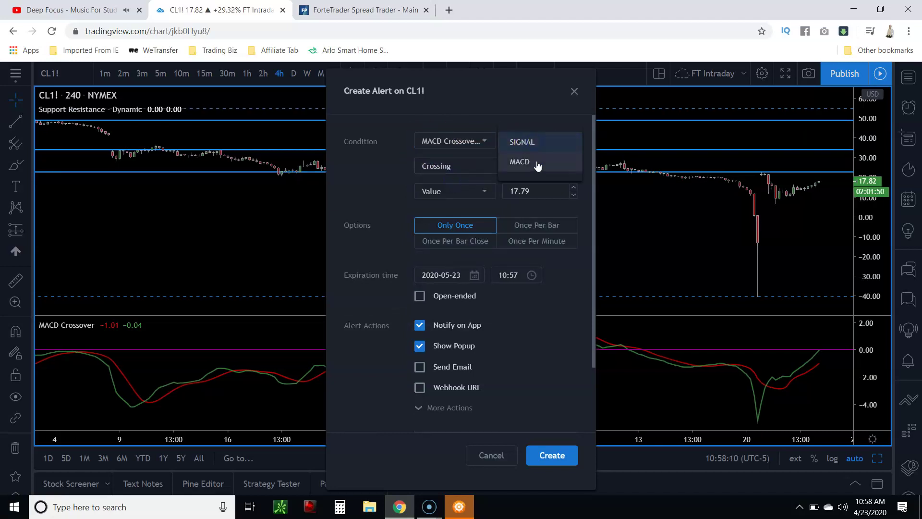
{"action": "left_click", "coordinate": [537, 164]}
{"action": "left_click", "coordinate": [452, 200]}
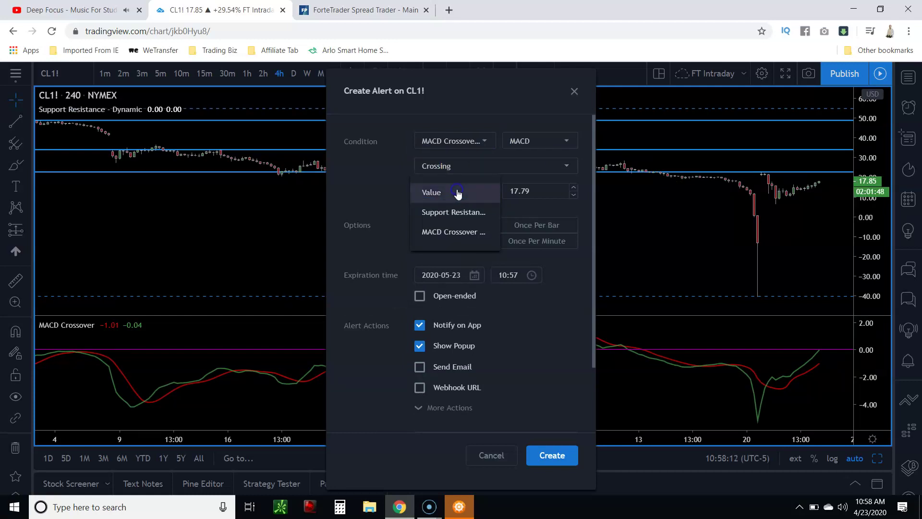
{"action": "left_click", "coordinate": [457, 231]}
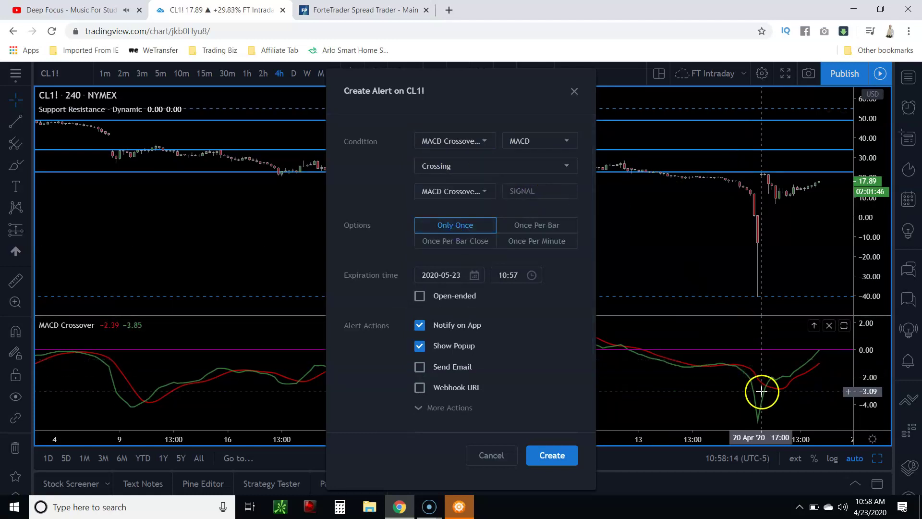
- Choose Once Per Bar Close, pick May 31 as expiration date, and enter 16:00 expiry time
{"action": "left_click", "coordinate": [466, 241]}
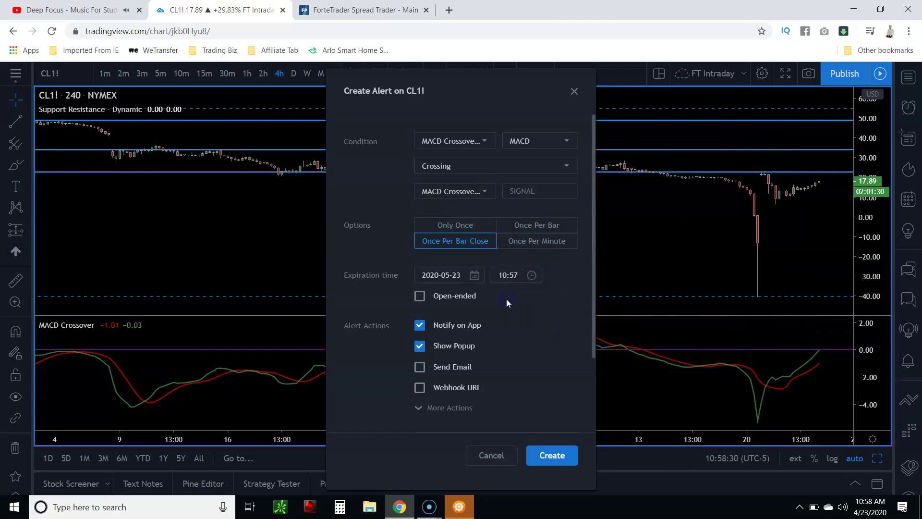
{"action": "left_click", "coordinate": [474, 276]}
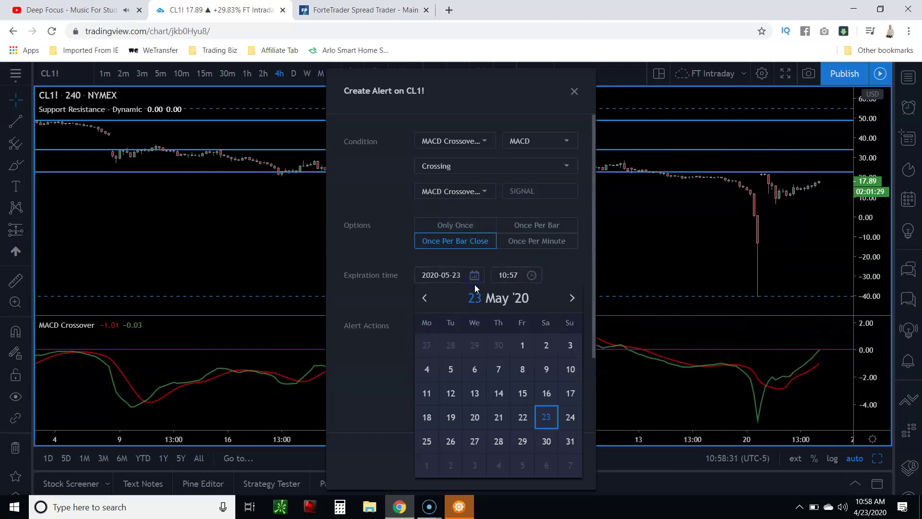
{"action": "left_click", "coordinate": [571, 442]}
{"action": "left_click", "coordinate": [529, 280]}
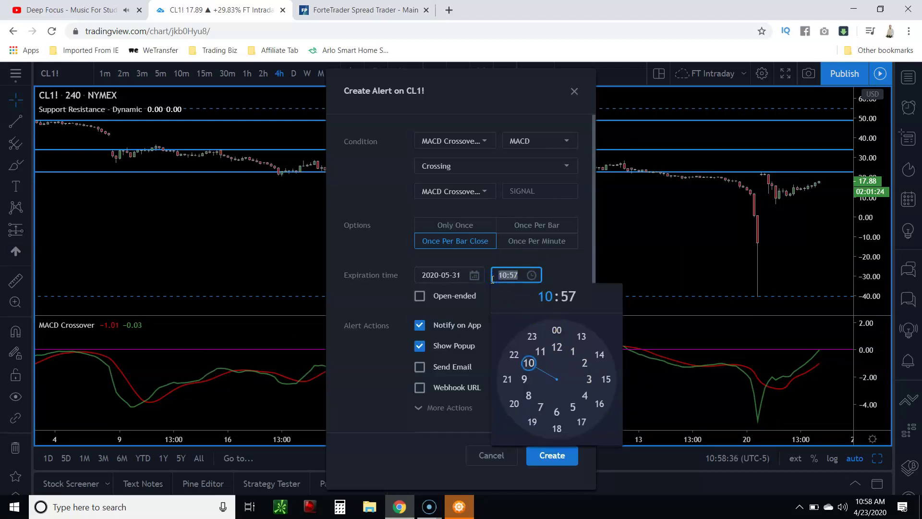
{"action": "type", "text": "16:00"}
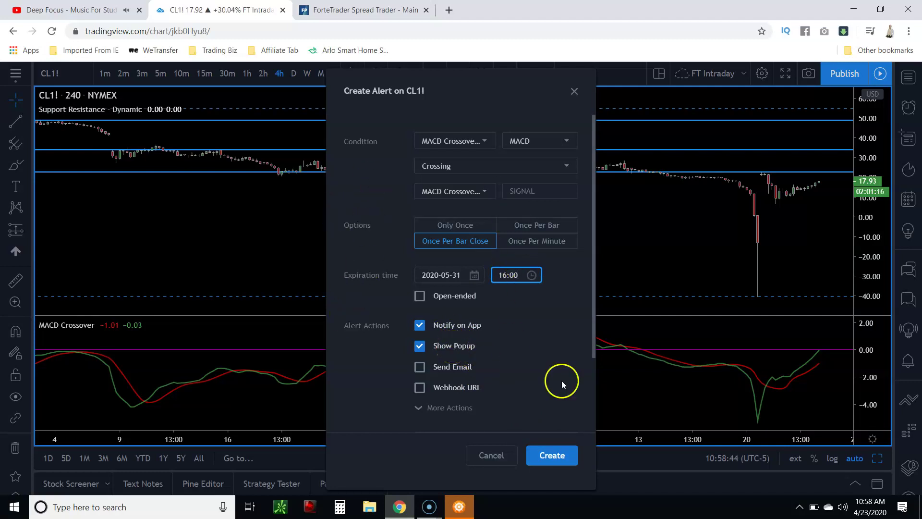
{"action": "scroll", "coordinate": [451, 299], "scroll_direction": "down", "scroll_amount": 2}
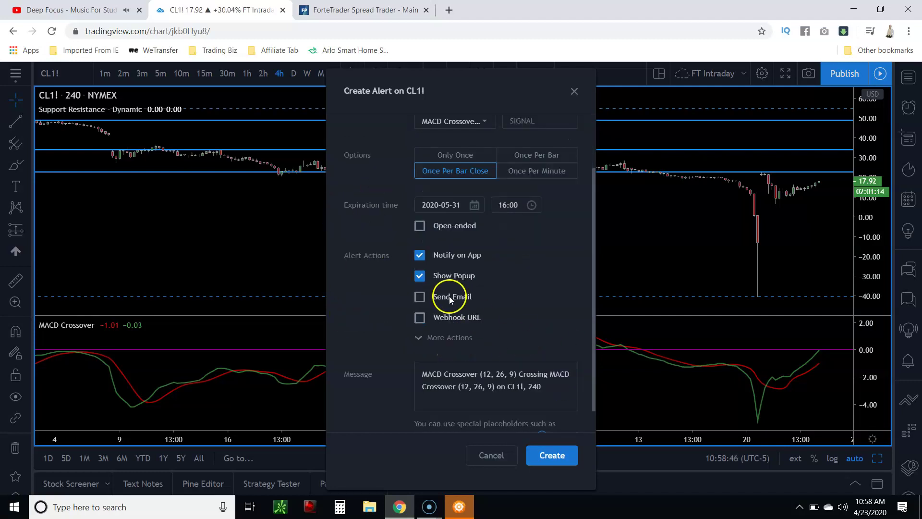
- Replace the alert message with 'MACD SIGNAL CL 240 MINUTE' and create the CL1! alert
{"action": "scroll", "coordinate": [467, 301], "scroll_direction": "down", "scroll_amount": 1}
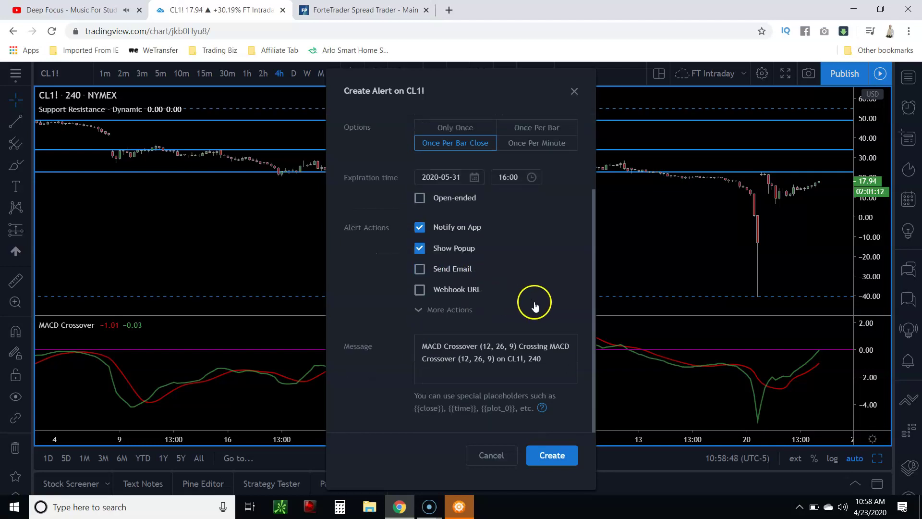
{"action": "triple_click", "coordinate": [506, 350]}
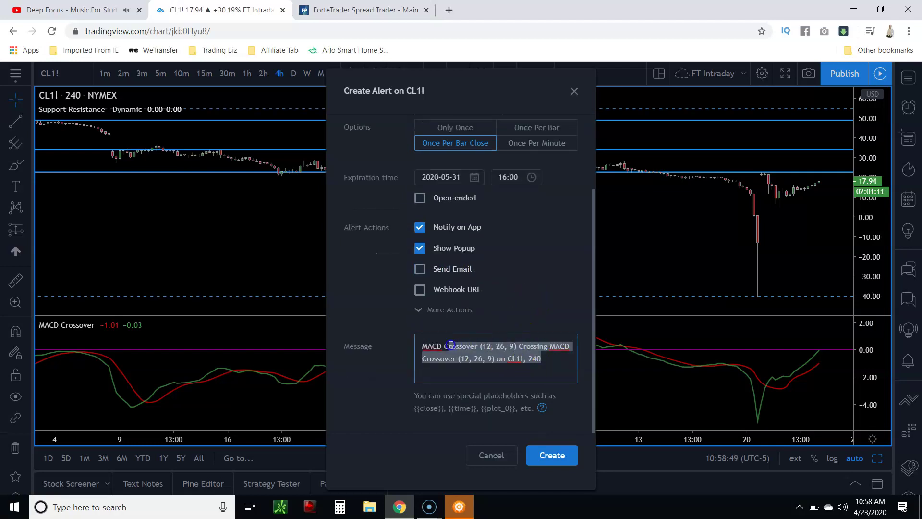
{"action": "type", "text": "SIGNAL CL 240 MINUTE"}
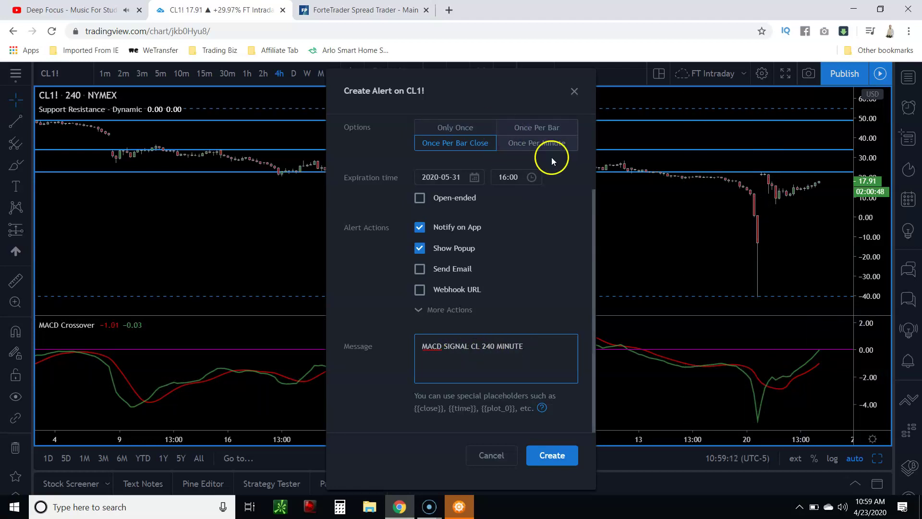
{"action": "scroll", "coordinate": [547, 182], "scroll_direction": "up", "scroll_amount": 2}
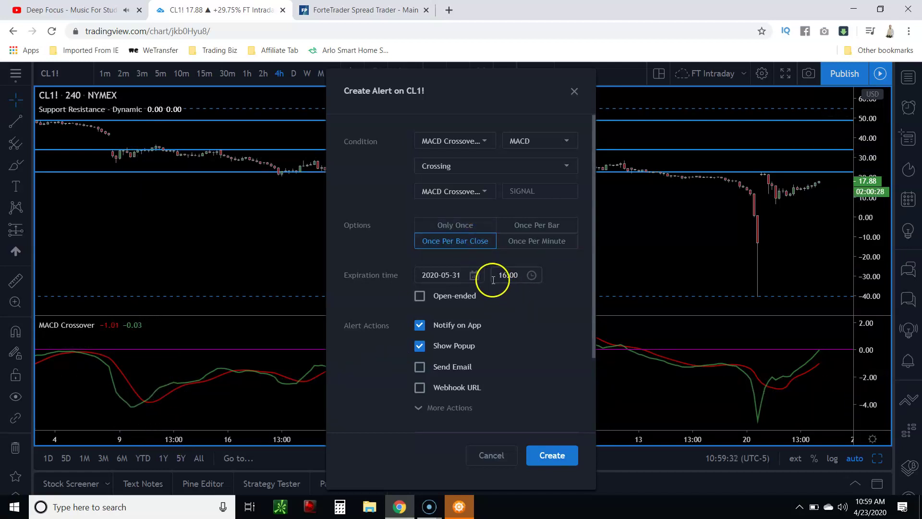
{"action": "scroll", "coordinate": [549, 416], "scroll_direction": "down", "scroll_amount": 2}
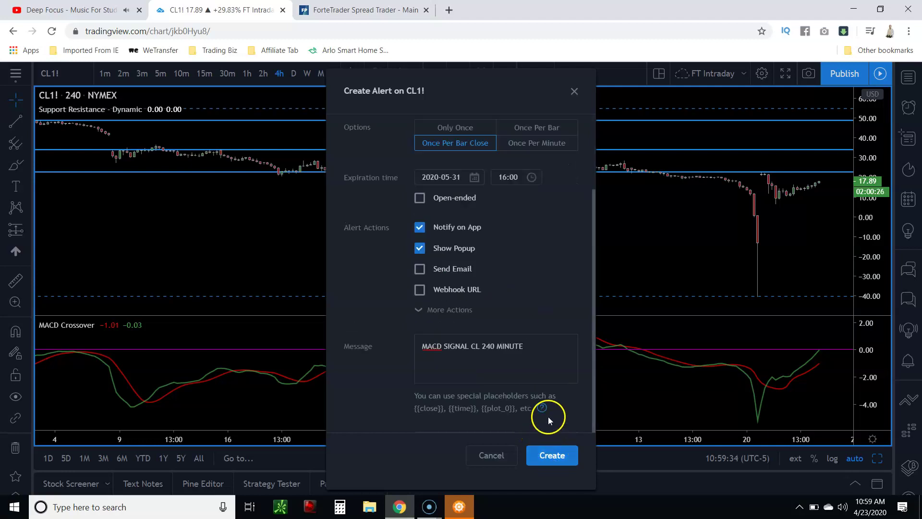
{"action": "left_click", "coordinate": [547, 454]}
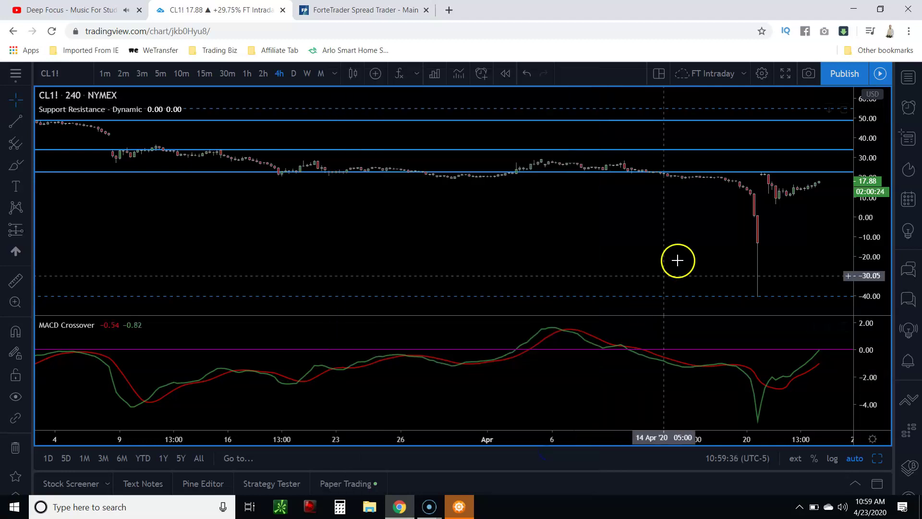
- Reopen the futures watchlist and select NG1! natural gas
{"action": "left_click", "coordinate": [912, 80]}
{"action": "left_click", "coordinate": [788, 138]}
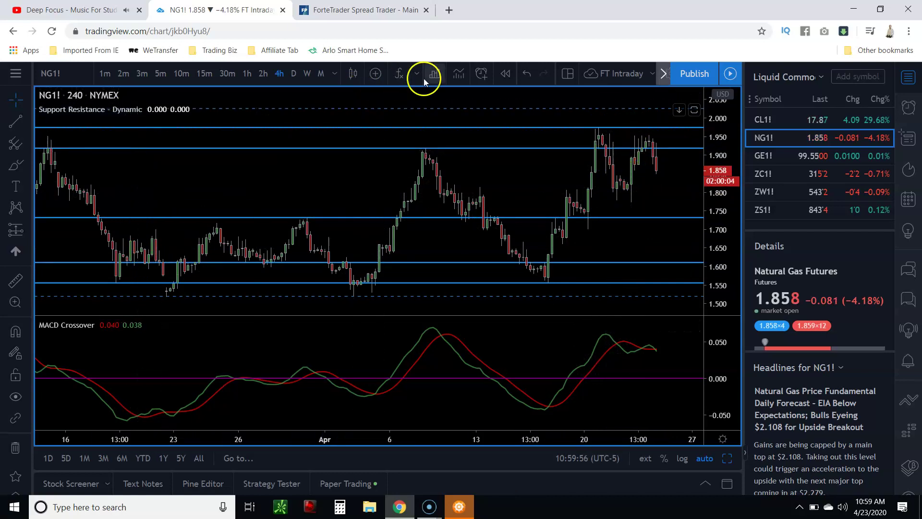
- Start an NG1! alert with MACD Crossover's MACD line Crossing the MACD Crossover SIGNAL line
{"action": "left_click", "coordinate": [480, 73]}
{"action": "left_click", "coordinate": [454, 142]}
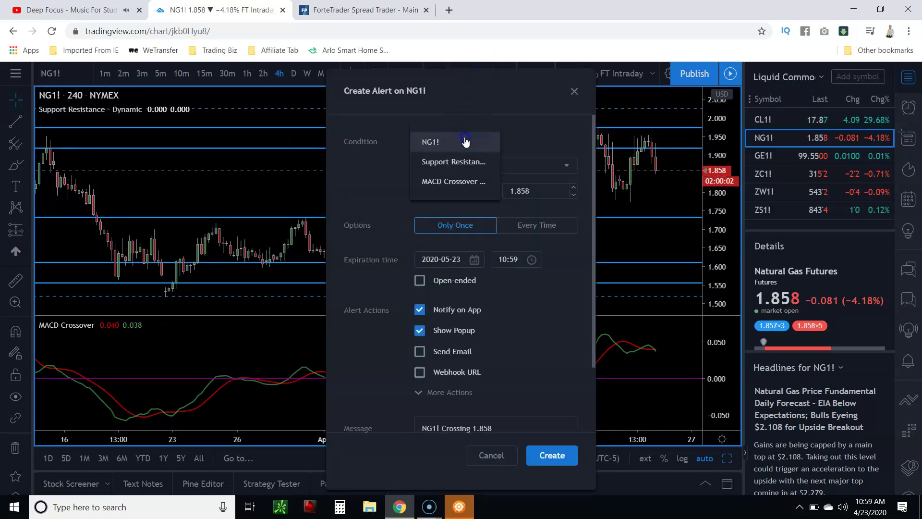
{"action": "left_click", "coordinate": [457, 181]}
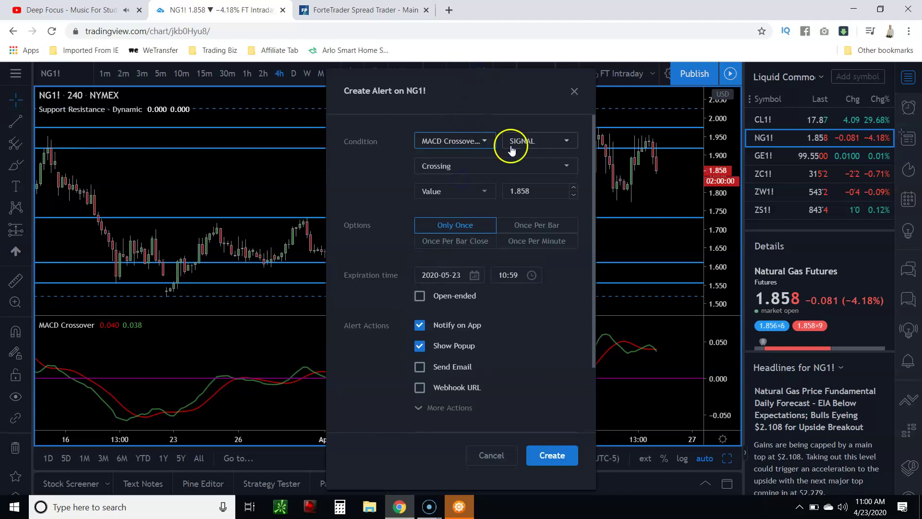
{"action": "left_click", "coordinate": [535, 143]}
{"action": "left_click", "coordinate": [529, 161]}
{"action": "left_click", "coordinate": [505, 166]}
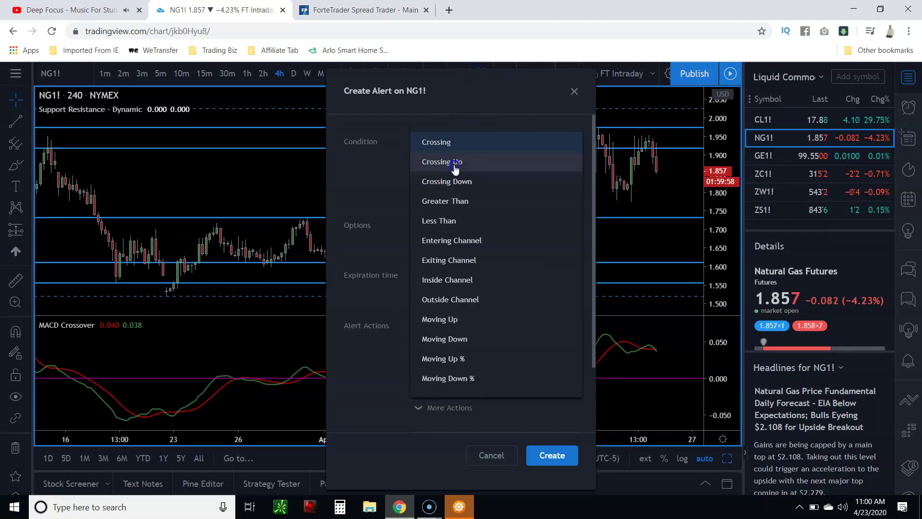
{"action": "left_click", "coordinate": [361, 167]}
{"action": "left_click", "coordinate": [442, 188]}
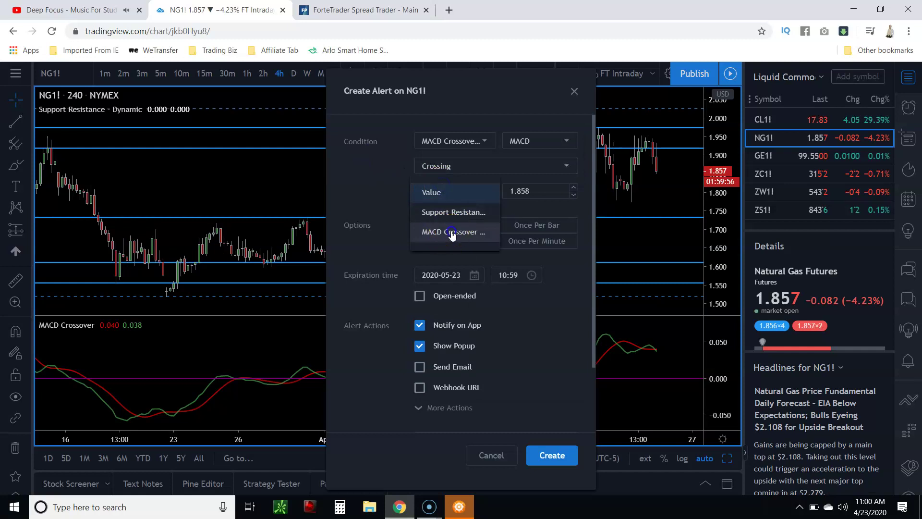
{"action": "left_click", "coordinate": [453, 230]}
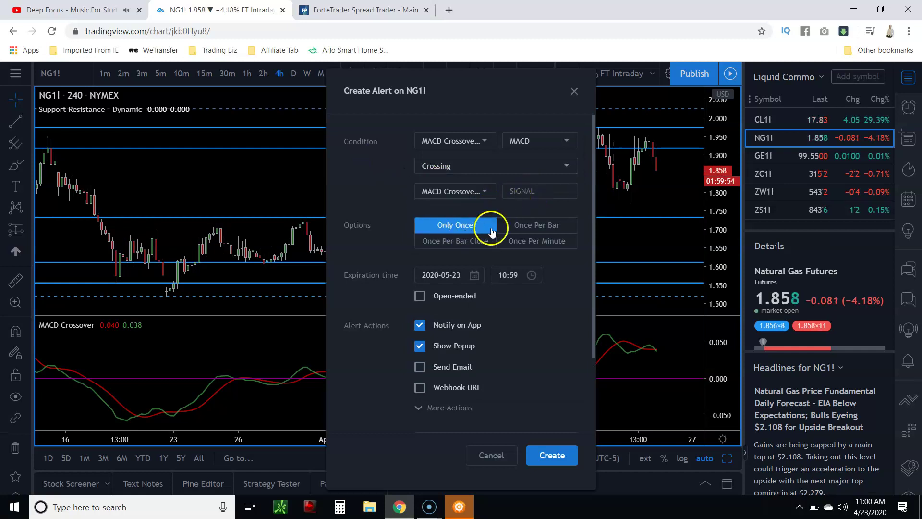
- Choose Once Per Bar Close and set the expiration date to May 31
{"action": "left_click", "coordinate": [478, 239]}
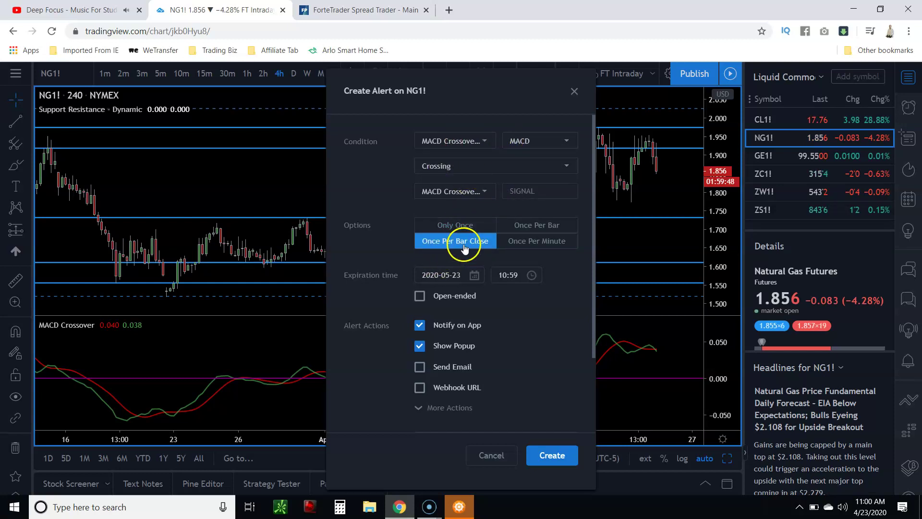
{"action": "left_click", "coordinate": [473, 274]}
{"action": "left_click", "coordinate": [568, 439]}
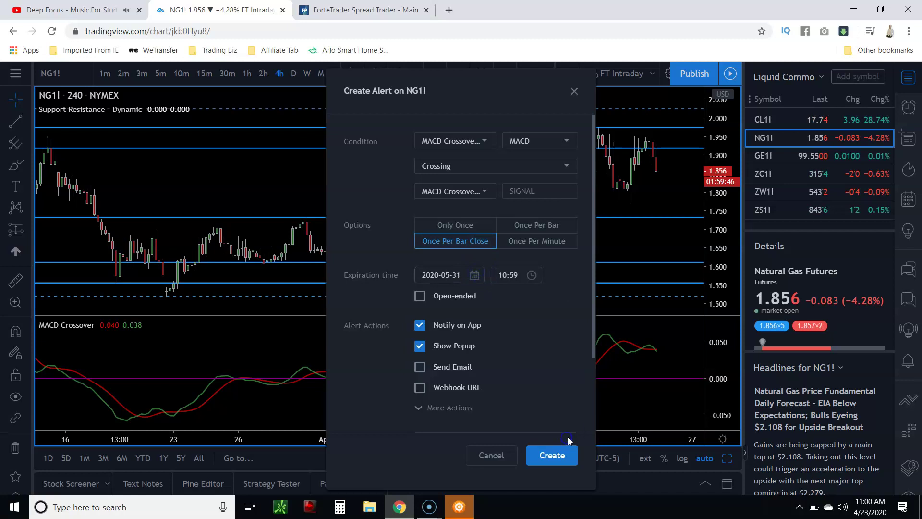
{"action": "left_click", "coordinate": [498, 276]}
- Enter 16:00 expiry, replace the message with 'MACD SIGNAL NG 240 MINUTE', and create the alert
{"action": "type", "text": "16:00"}
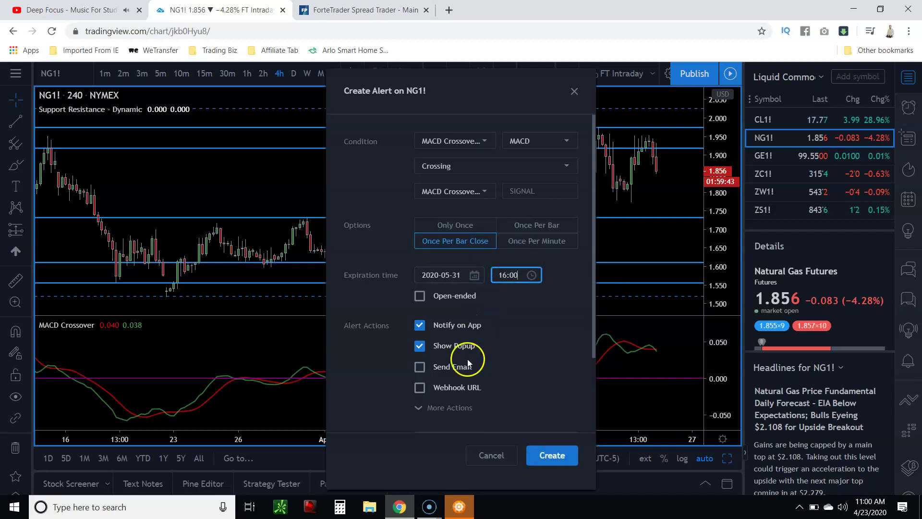
{"action": "scroll", "coordinate": [490, 365], "scroll_direction": "down", "scroll_amount": 2}
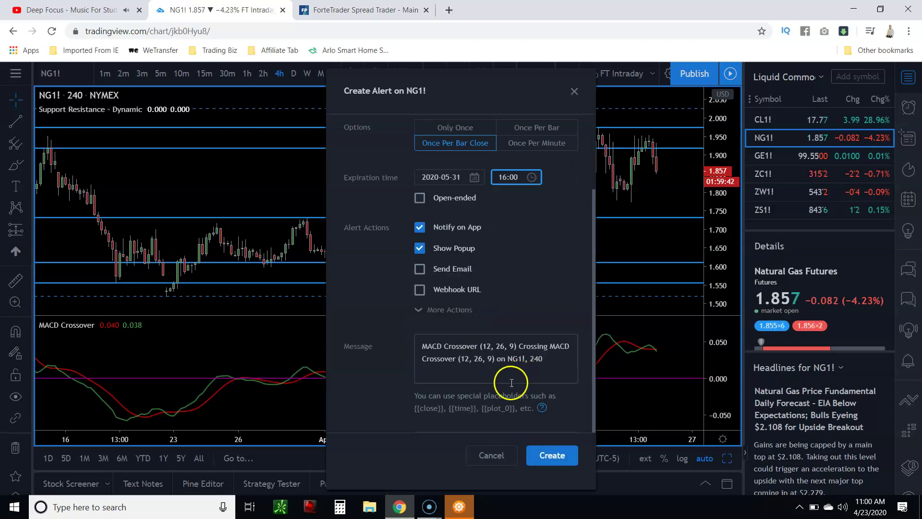
{"action": "left_click", "coordinate": [539, 351]}
{"action": "key", "text": "ctrl+a"}
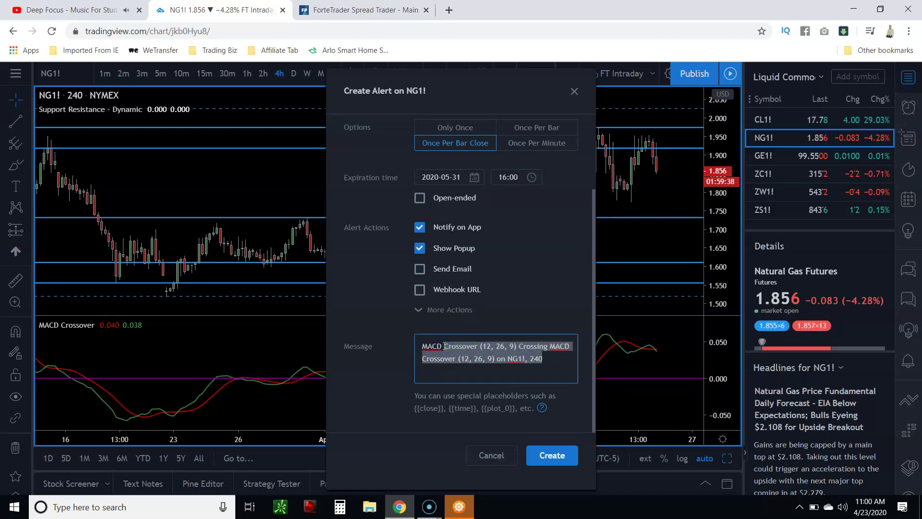
{"action": "type", "text": "SIGNAL NG 240 MINUTE"}
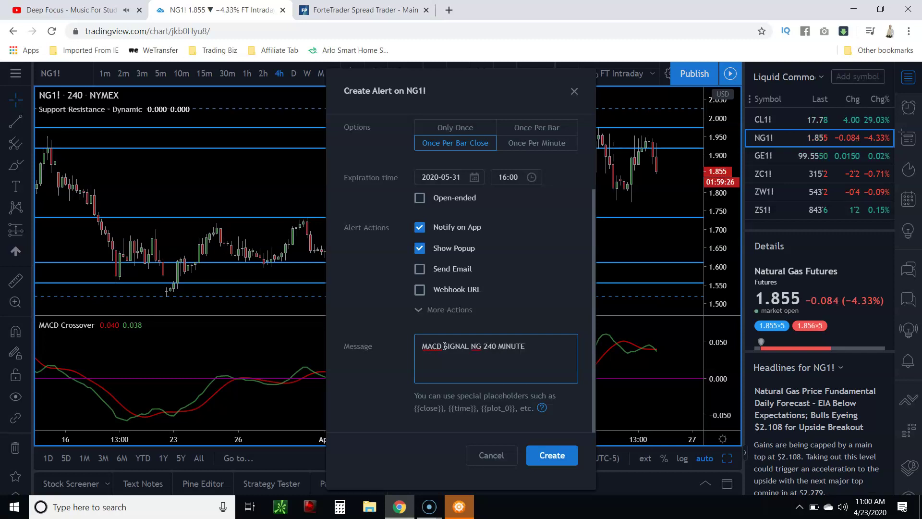
{"action": "scroll", "coordinate": [479, 298], "scroll_direction": "up", "scroll_amount": 2}
{"action": "scroll", "coordinate": [480, 299], "scroll_direction": "down", "scroll_amount": 2}
{"action": "scroll", "coordinate": [513, 221], "scroll_direction": "up", "scroll_amount": 2}
{"action": "left_click", "coordinate": [552, 456]}
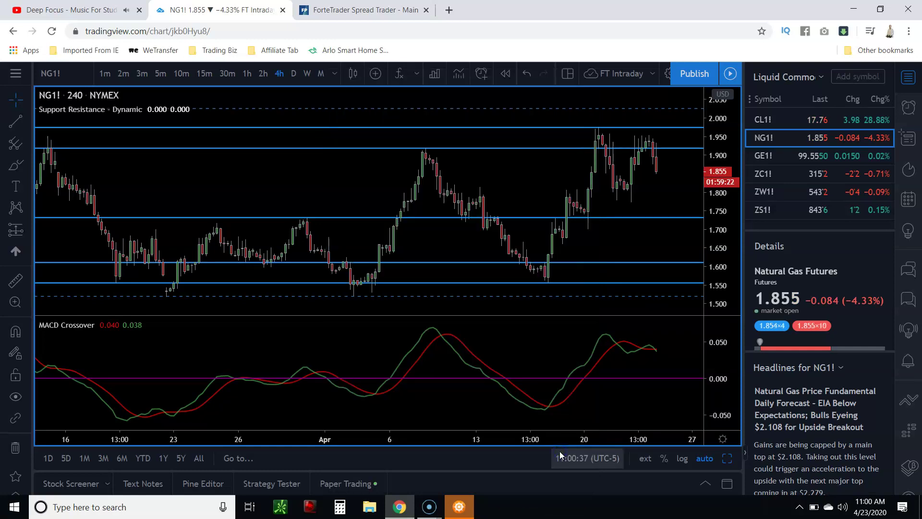
- Switch to GE1! Eurodollar futures and rescale the price and MACD panes to show support levels
{"action": "left_click", "coordinate": [767, 156]}
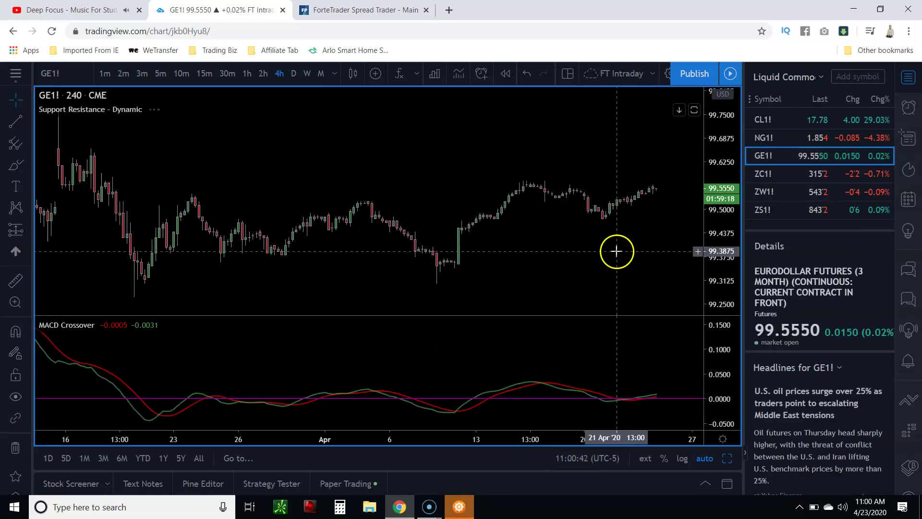
{"action": "scroll", "coordinate": [640, 273], "scroll_direction": "up", "scroll_amount": 3}
{"action": "left_click_drag", "start_coordinate": [730, 309], "coordinate": [715, 288]}
{"action": "left_click_drag", "start_coordinate": [710, 237], "coordinate": [711, 189]}
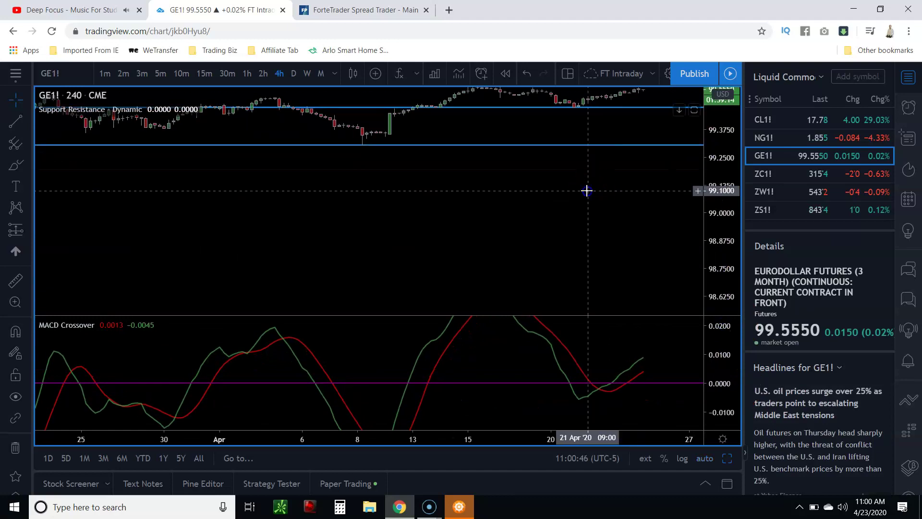
{"action": "left_click_drag", "start_coordinate": [587, 191], "coordinate": [506, 276]}
{"action": "left_click_drag", "start_coordinate": [615, 344], "coordinate": [614, 366]}
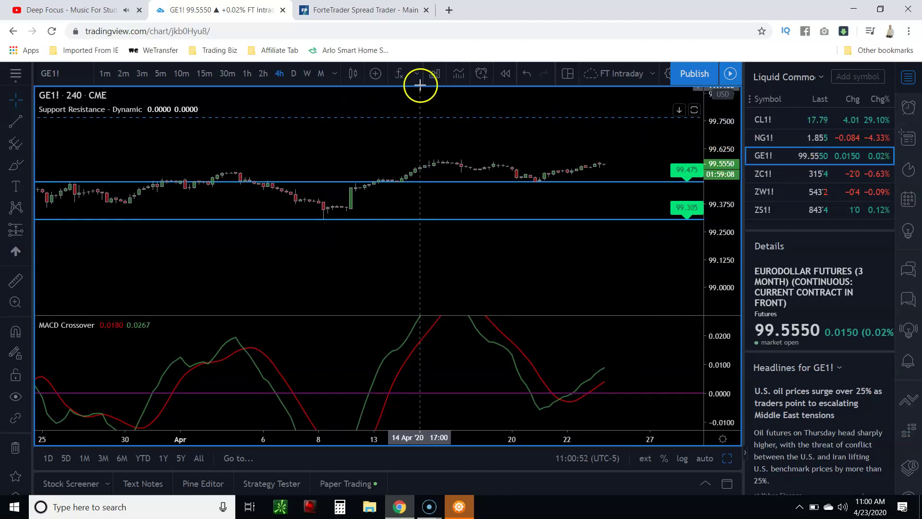
- Start a GE1! alert with MACD Crossover's MACD line crossing the MACD Crossover SIGNAL line
{"action": "left_click", "coordinate": [487, 76]}
{"action": "left_click", "coordinate": [453, 139]}
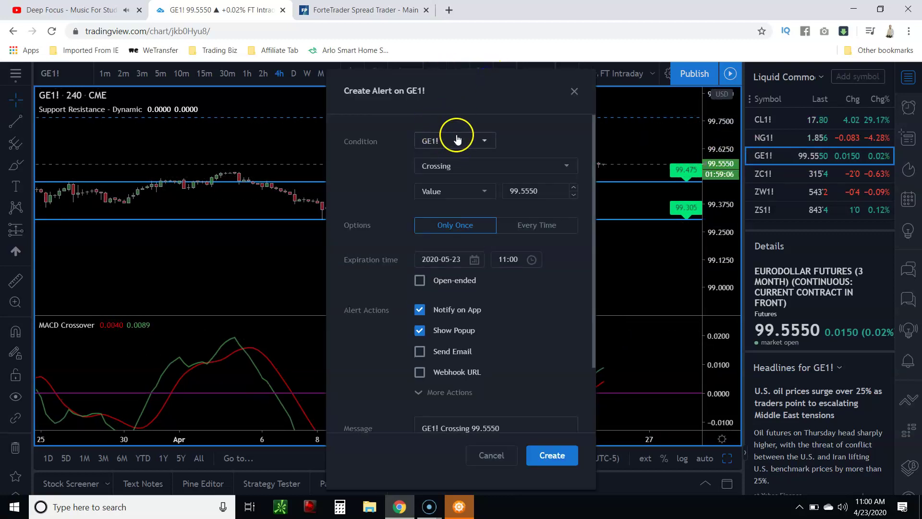
{"action": "left_click", "coordinate": [452, 178]}
{"action": "left_click", "coordinate": [517, 143]}
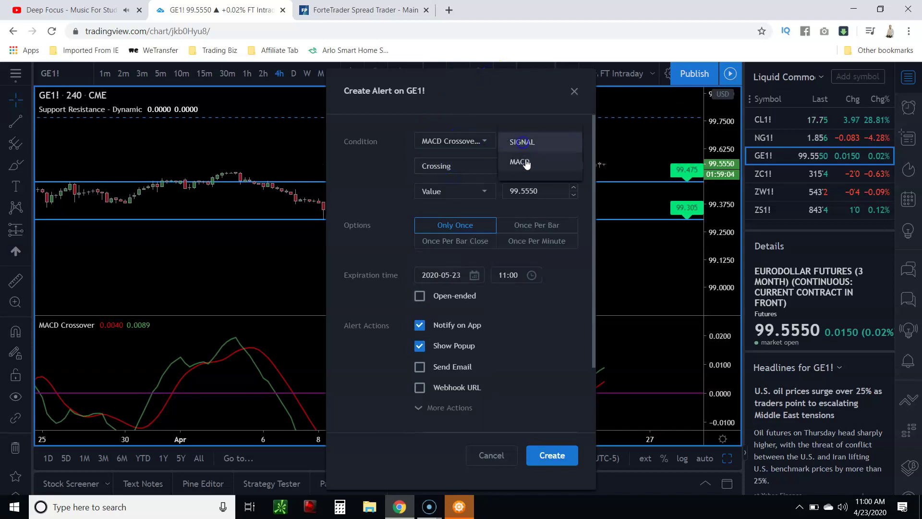
{"action": "left_click", "coordinate": [525, 163]}
{"action": "left_click", "coordinate": [458, 191]}
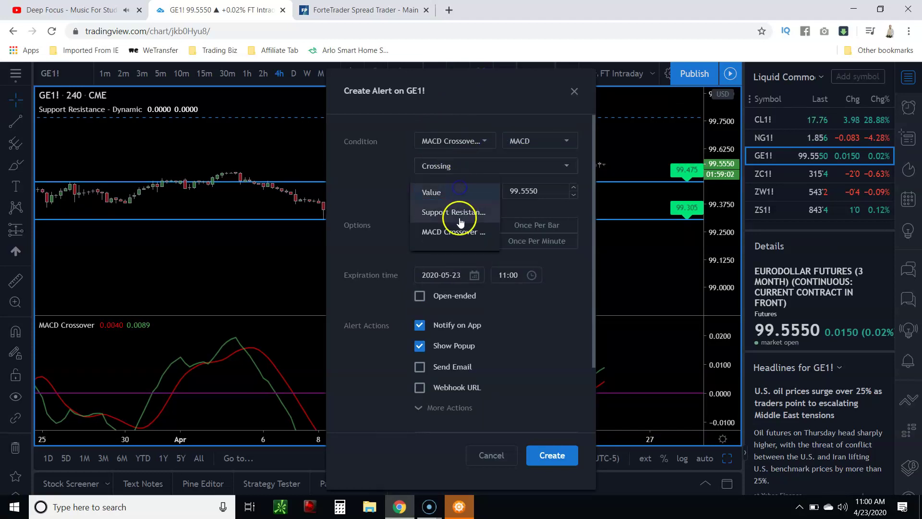
{"action": "left_click", "coordinate": [457, 211]}
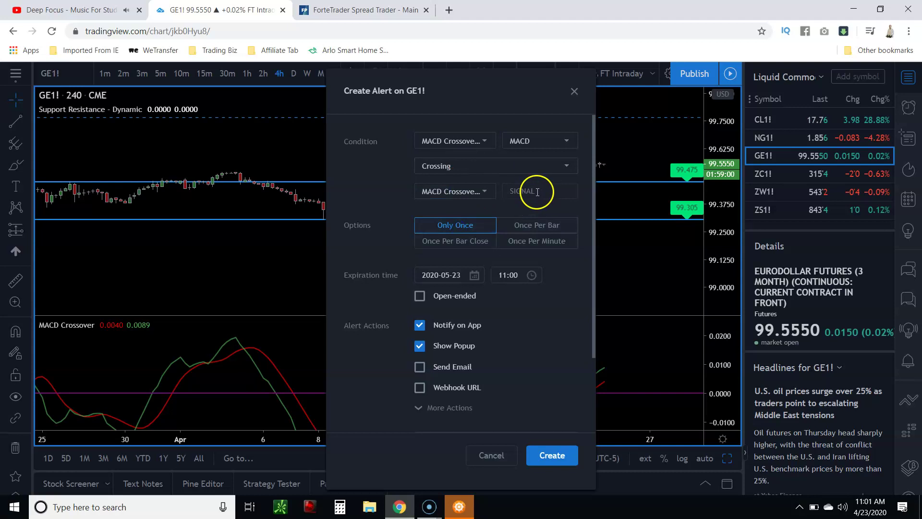
{"action": "left_click", "coordinate": [535, 138]}
{"action": "left_click", "coordinate": [539, 143]}
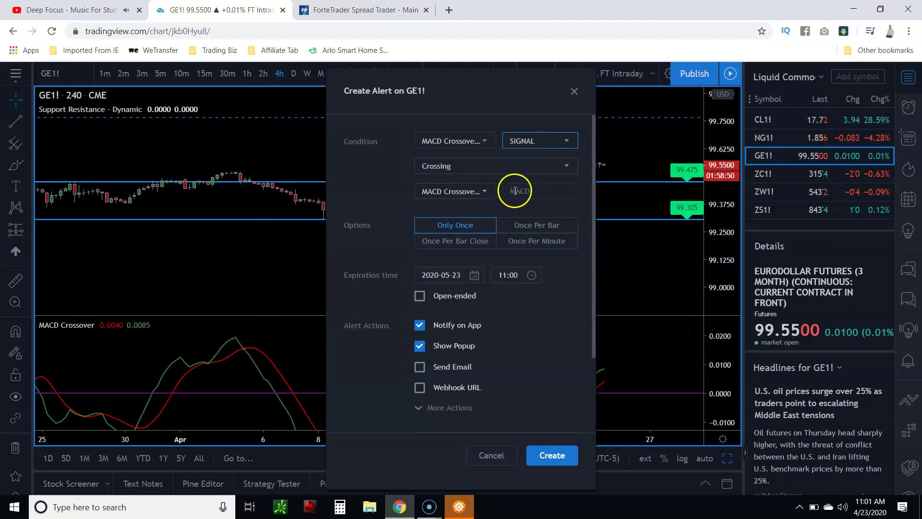
{"action": "left_click", "coordinate": [541, 140]}
{"action": "left_click", "coordinate": [531, 159]}
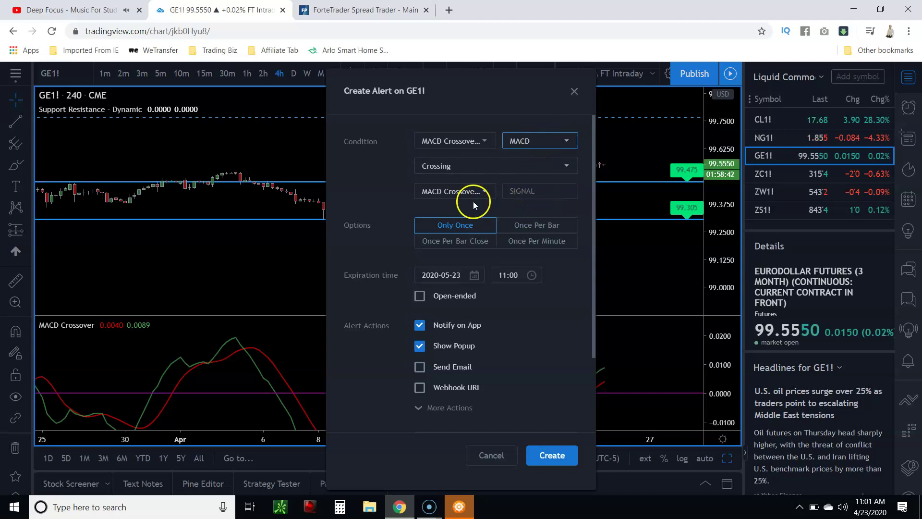
- Choose Once Per Bar Close and set the expiration date to May 31
{"action": "left_click", "coordinate": [475, 243]}
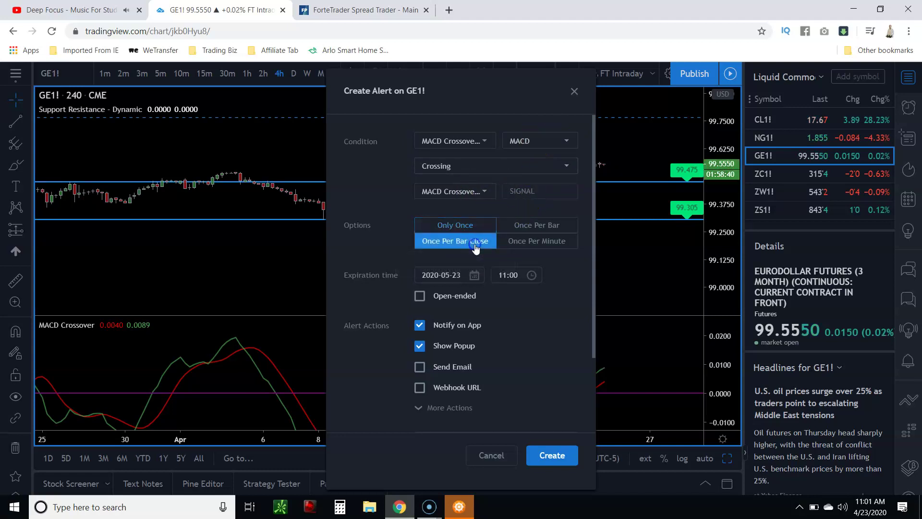
{"action": "left_click", "coordinate": [475, 275]}
{"action": "left_click", "coordinate": [568, 438]}
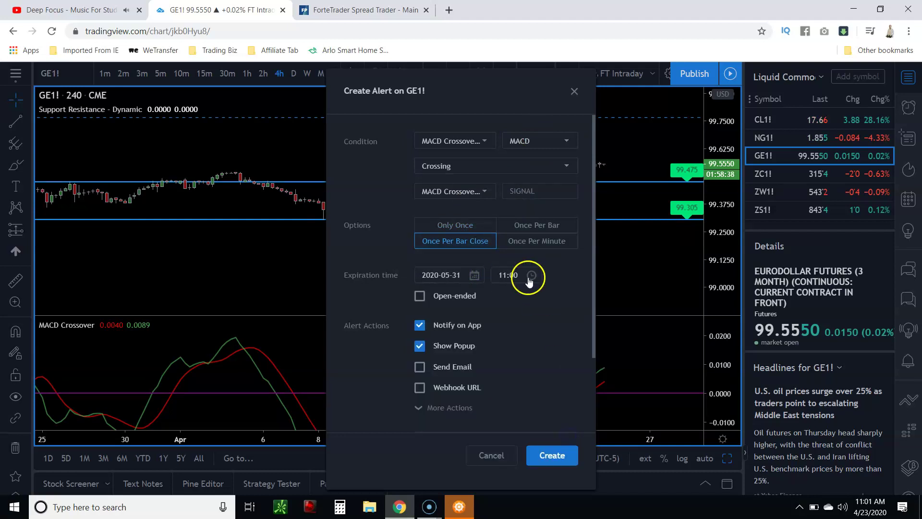
{"action": "left_click", "coordinate": [526, 276]}
- Set the GE1! alert's expiry time to 16:00, message it 'MACD SIGNAL GE 240 MINUTE', and create it
{"action": "type", "text": "16:00"}
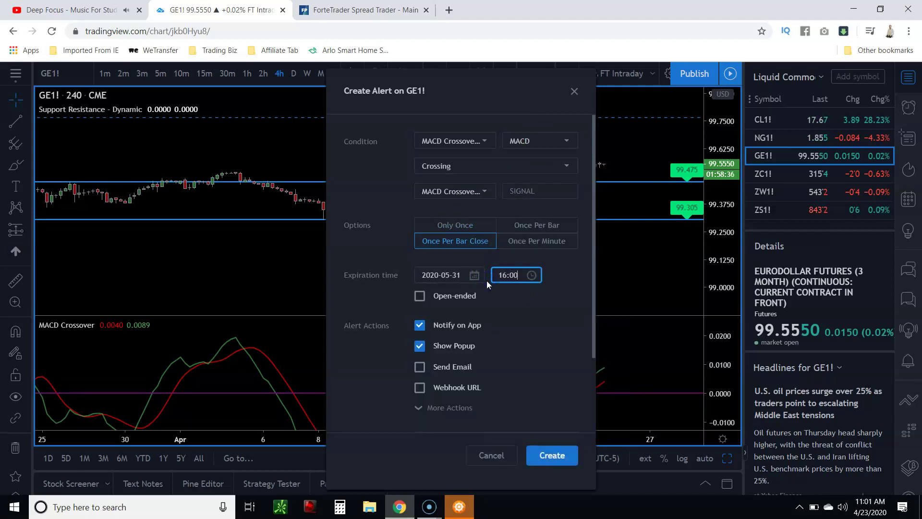
{"action": "scroll", "coordinate": [486, 280], "scroll_direction": "down", "scroll_amount": 2}
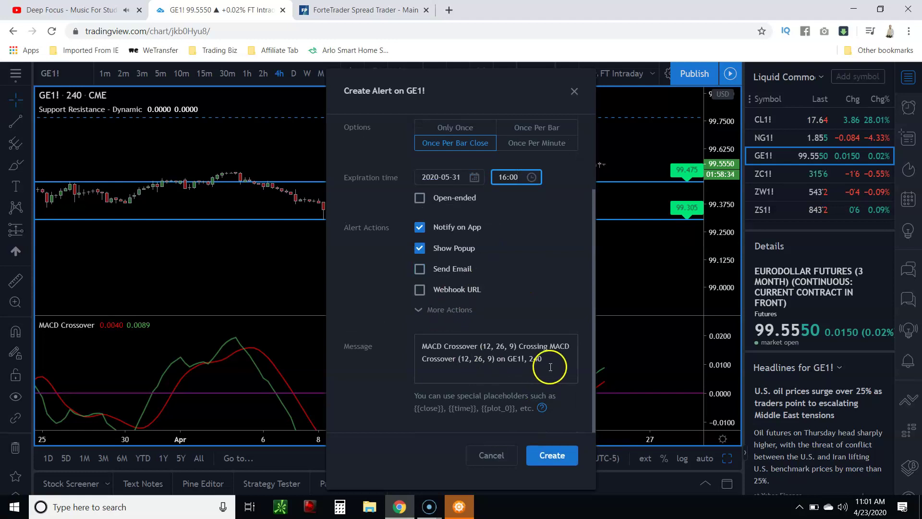
{"action": "left_click_drag", "start_coordinate": [552, 367], "coordinate": [446, 349]}
{"action": "type", "text": "SIGNAL GE 240 MINUTE"}
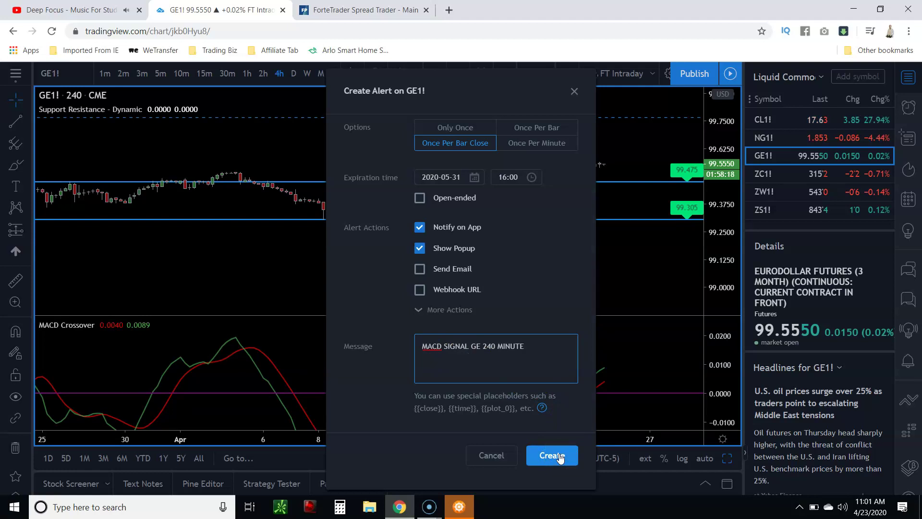
{"action": "left_click", "coordinate": [552, 455]}
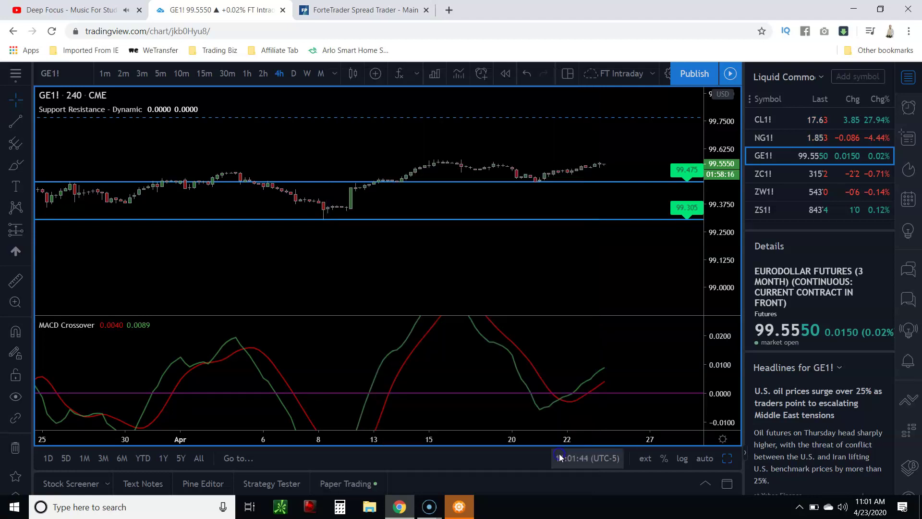
- On ZC1!, start an alert for MACD Crossover MACD crossing its SIGNAL line, once per bar close
{"action": "left_click", "coordinate": [769, 173]}
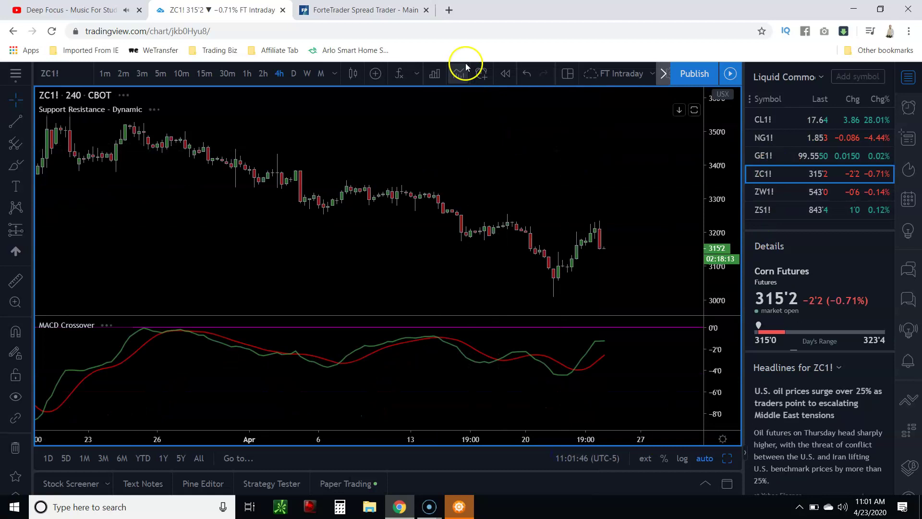
{"action": "left_click", "coordinate": [480, 73]}
{"action": "left_click", "coordinate": [453, 141]}
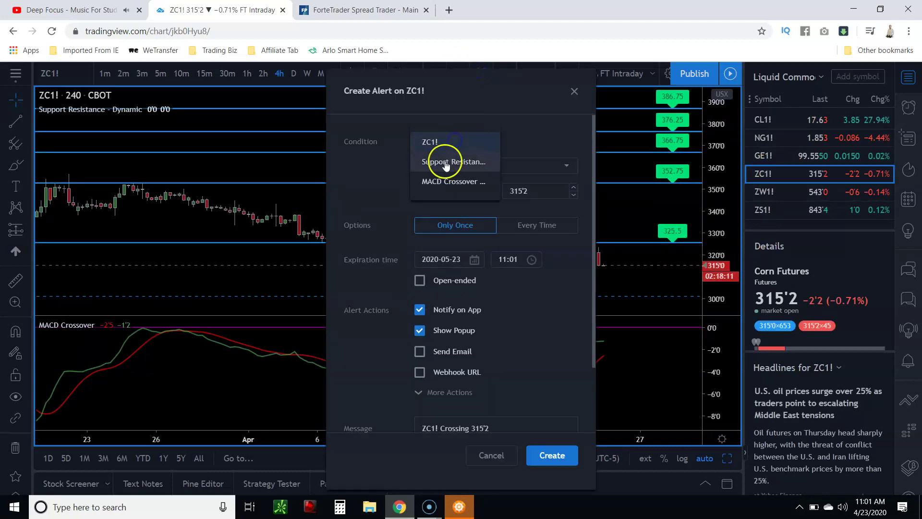
{"action": "left_click", "coordinate": [449, 182]}
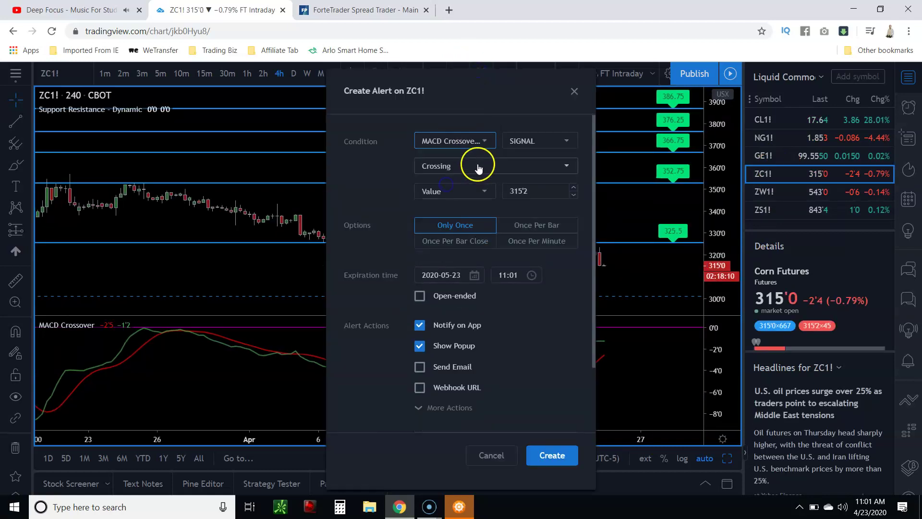
{"action": "left_click", "coordinate": [521, 145]}
{"action": "left_click", "coordinate": [509, 159]}
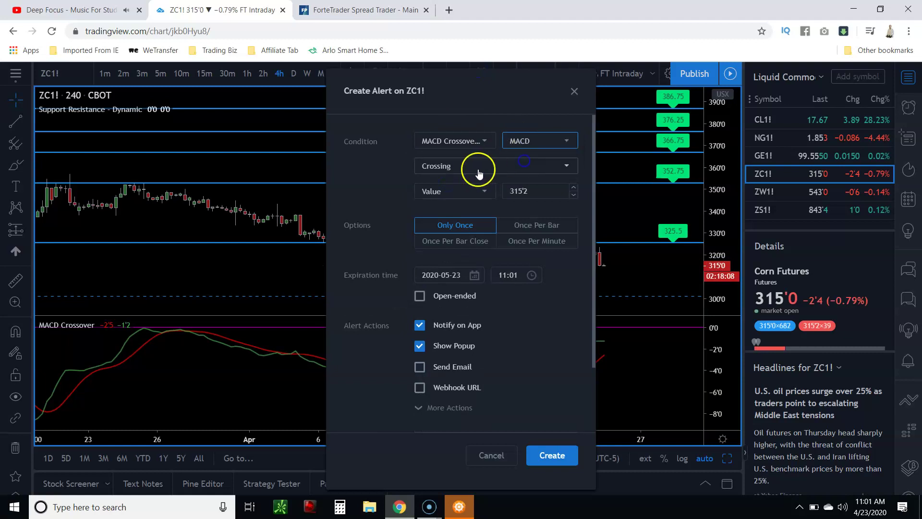
{"action": "left_click", "coordinate": [445, 188]}
{"action": "left_click", "coordinate": [452, 232]}
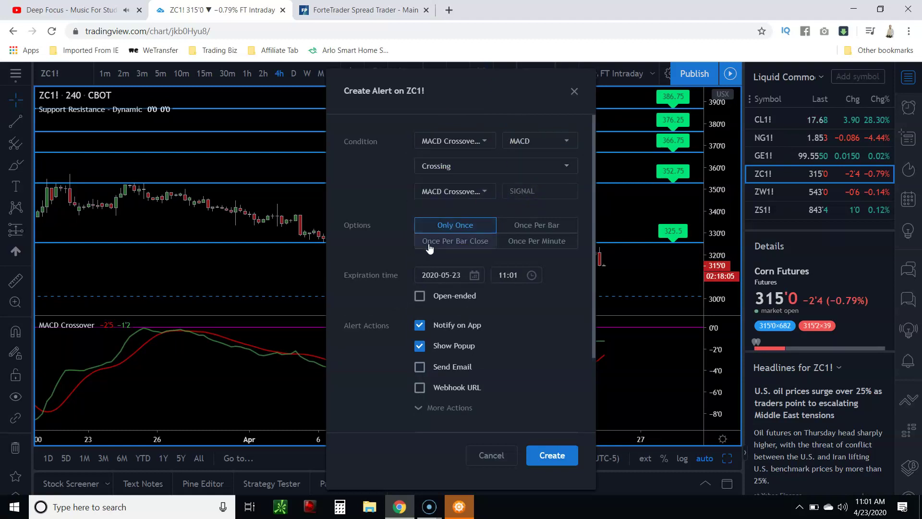
{"action": "left_click", "coordinate": [449, 241]}
{"action": "left_click", "coordinate": [475, 275]}
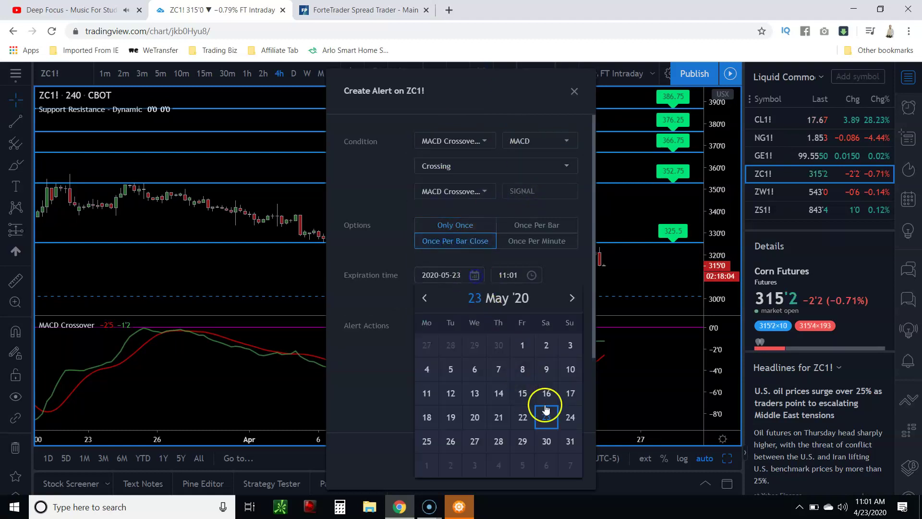
{"action": "left_click", "coordinate": [575, 443]}
{"action": "left_click", "coordinate": [507, 276]}
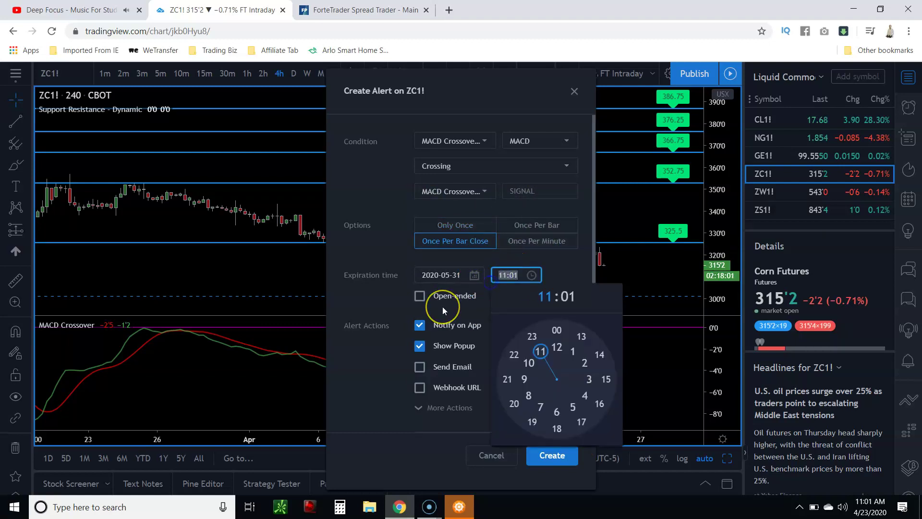
{"action": "type", "text": "16:00"}
{"action": "scroll", "coordinate": [502, 373], "scroll_direction": "down", "scroll_amount": 2}
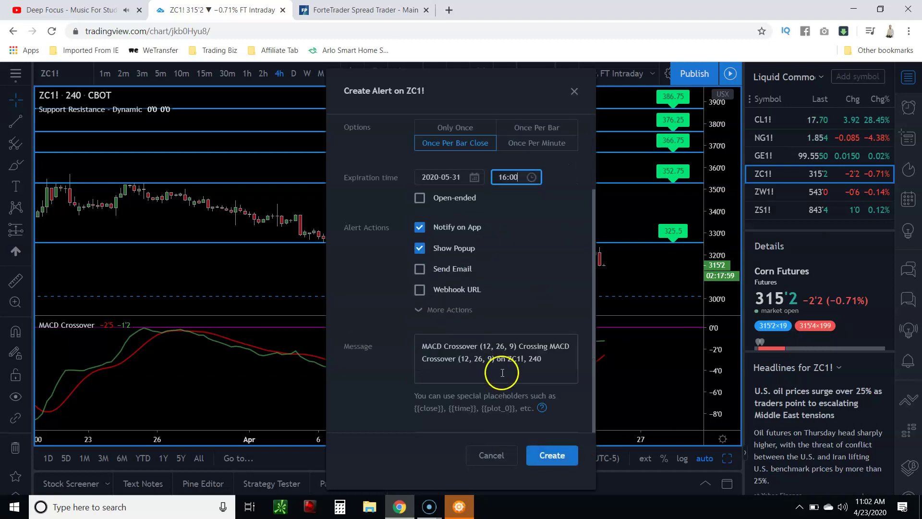
{"action": "left_click_drag", "start_coordinate": [531, 362], "coordinate": [481, 353]}
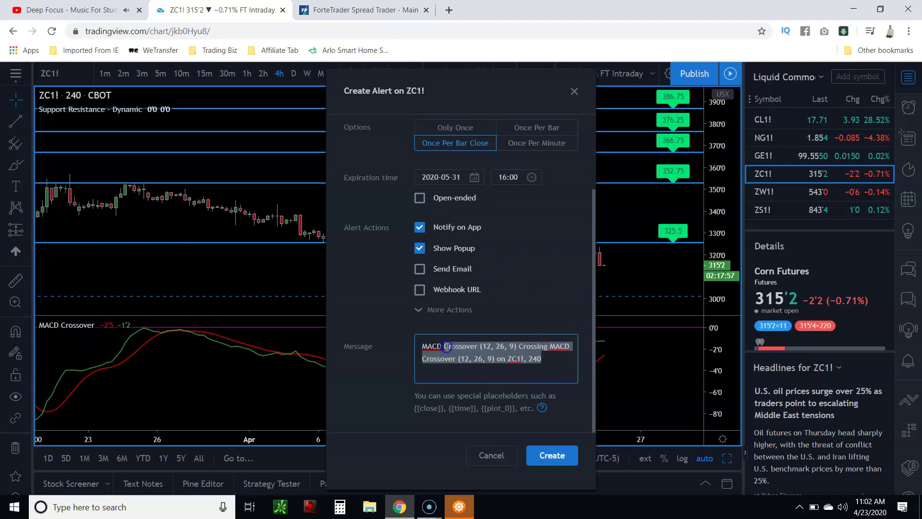
{"action": "type", "text": "S"}
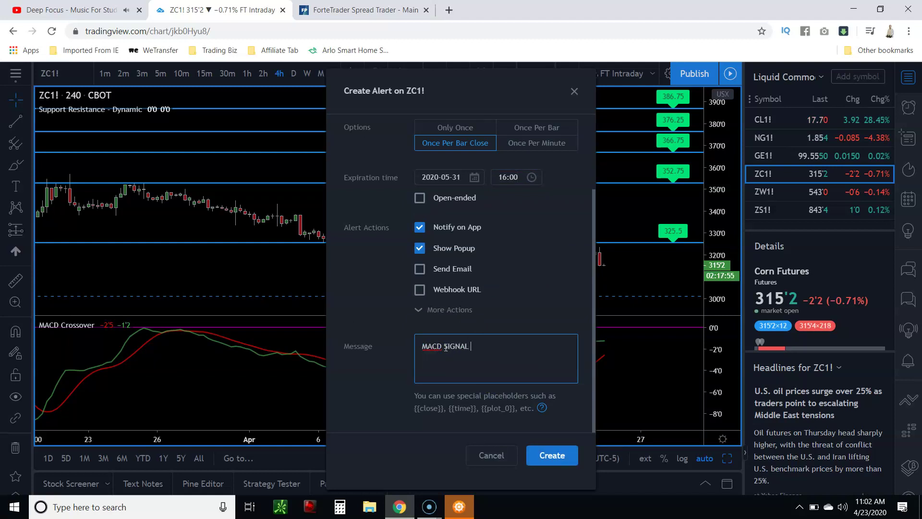
{"action": "type", "text": "IGNAL ZC 2"}
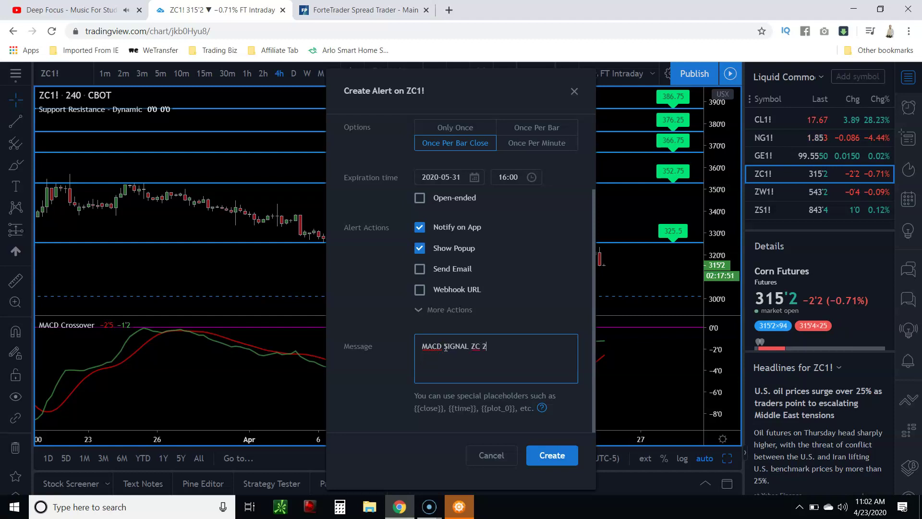
{"action": "type", "text": "49"}
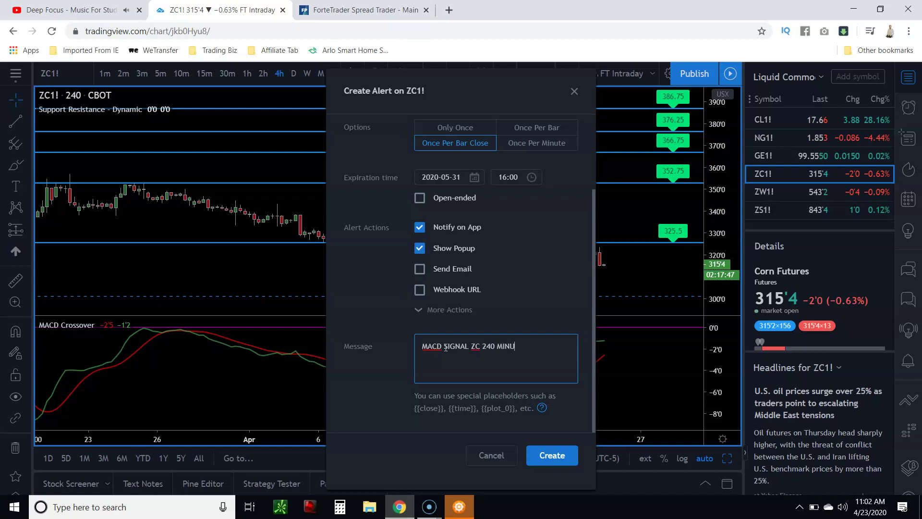
{"action": "left_click", "coordinate": [547, 455]}
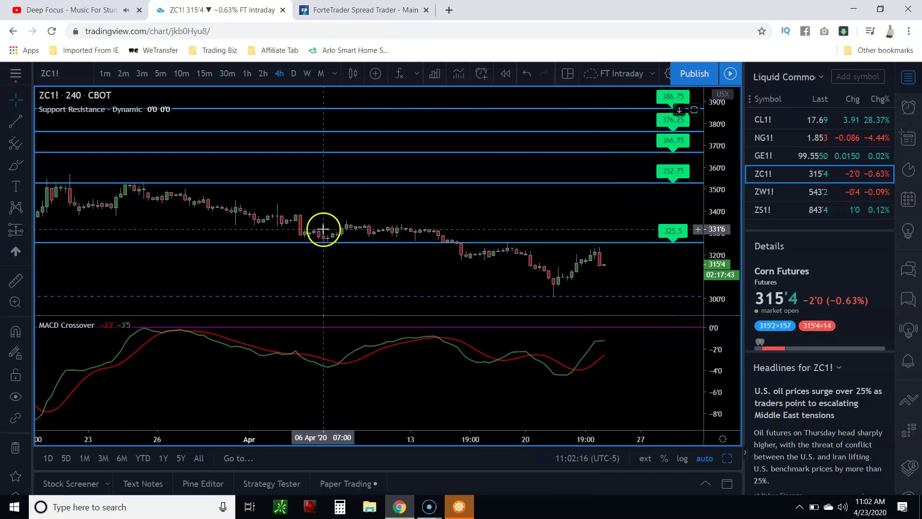
- On ZW1!, start an alert for MACD crossing the MACD Crossover SIGNAL line, once per bar close
{"action": "scroll", "coordinate": [373, 251], "scroll_direction": "up", "scroll_amount": 2}
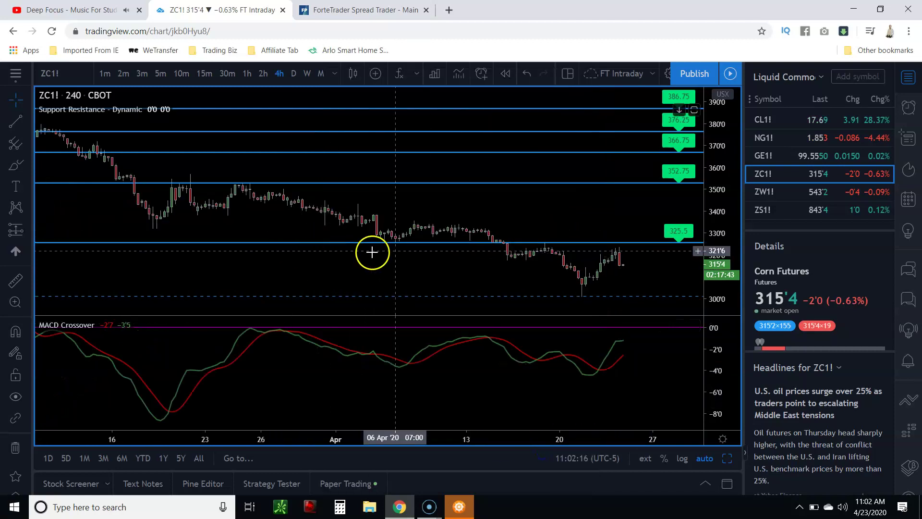
{"action": "left_click", "coordinate": [765, 191]}
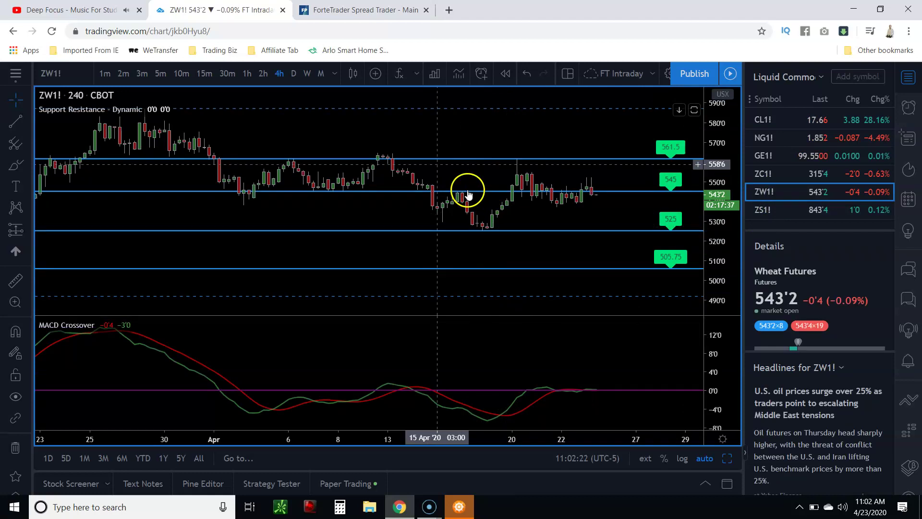
{"action": "left_click", "coordinate": [483, 74]}
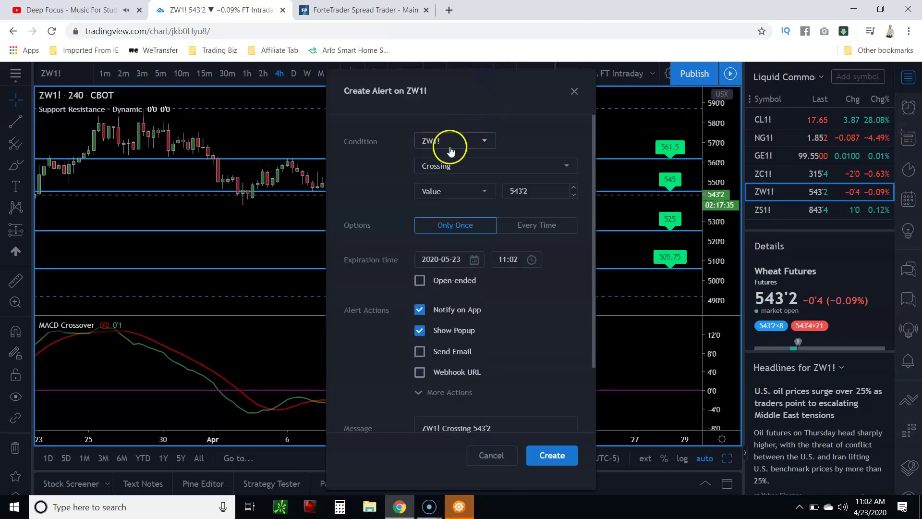
{"action": "left_click", "coordinate": [447, 144]}
{"action": "left_click", "coordinate": [450, 181]}
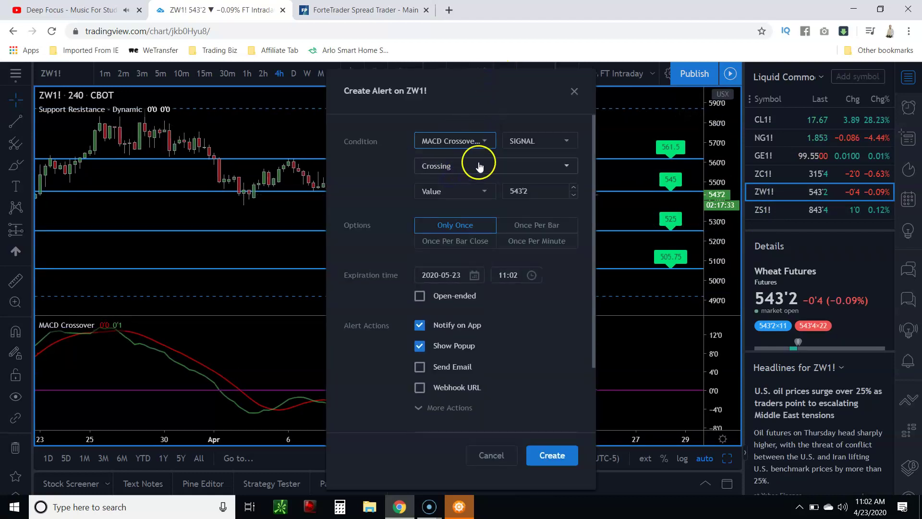
{"action": "left_click", "coordinate": [514, 141]}
{"action": "left_click", "coordinate": [521, 164]}
{"action": "left_click", "coordinate": [456, 163]}
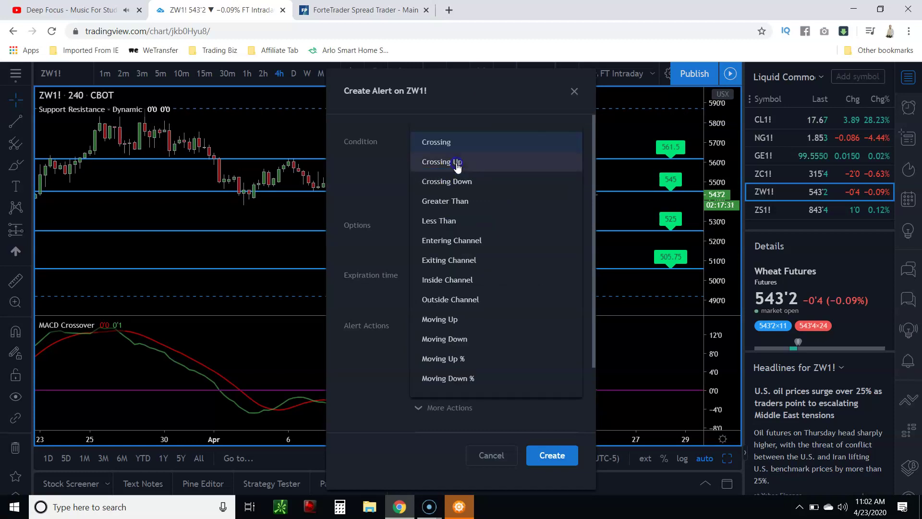
{"action": "left_click", "coordinate": [391, 164]}
{"action": "left_click", "coordinate": [445, 189]}
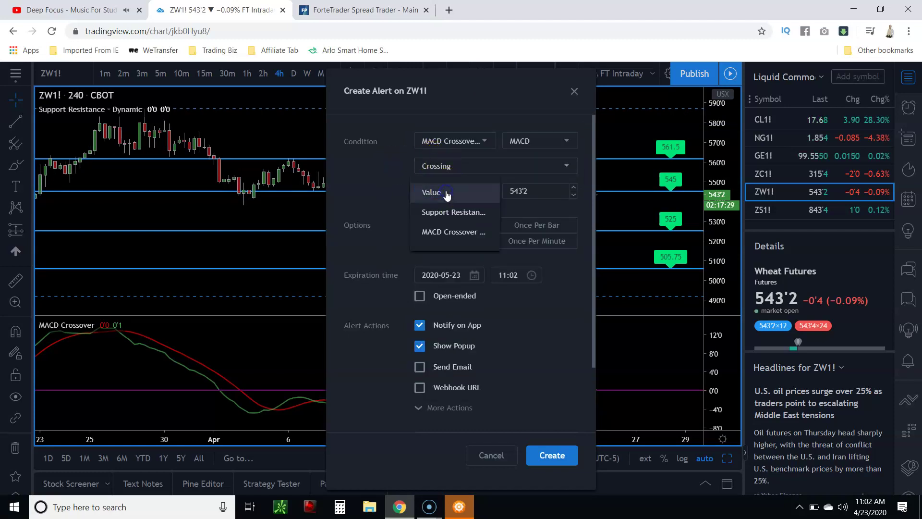
{"action": "left_click", "coordinate": [451, 235]}
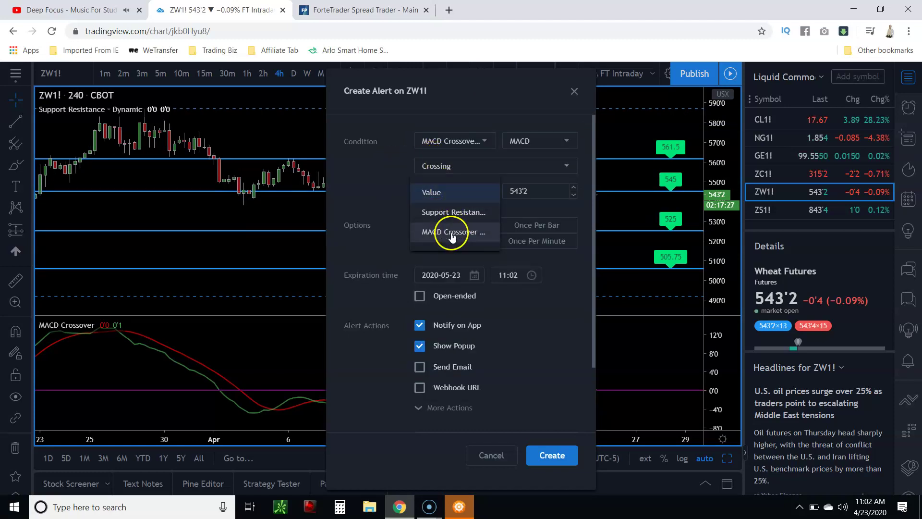
{"action": "left_click", "coordinate": [458, 242]}
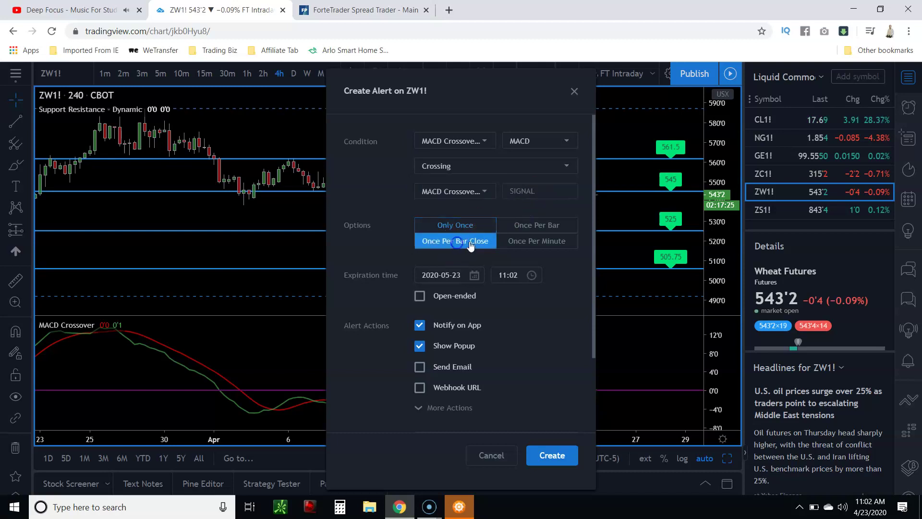
{"action": "left_click", "coordinate": [474, 276]}
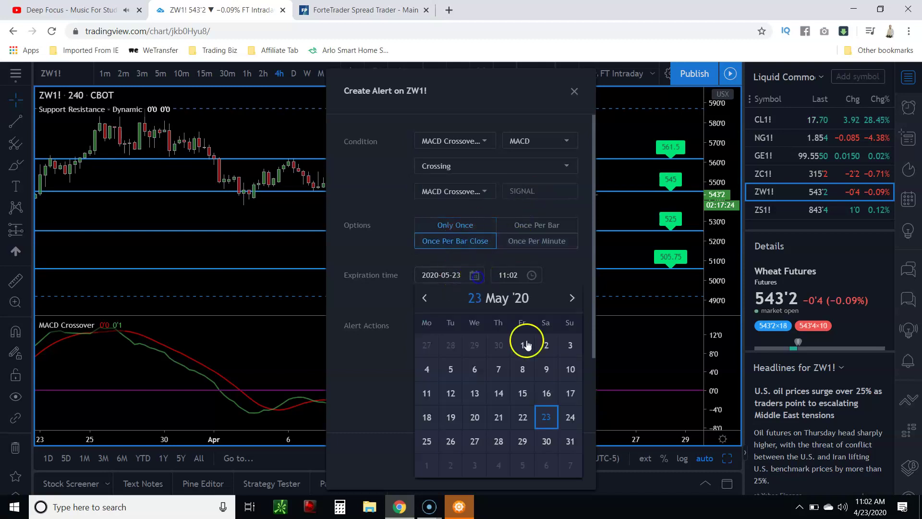
{"action": "left_click", "coordinate": [568, 435]}
{"action": "left_click", "coordinate": [523, 275]}
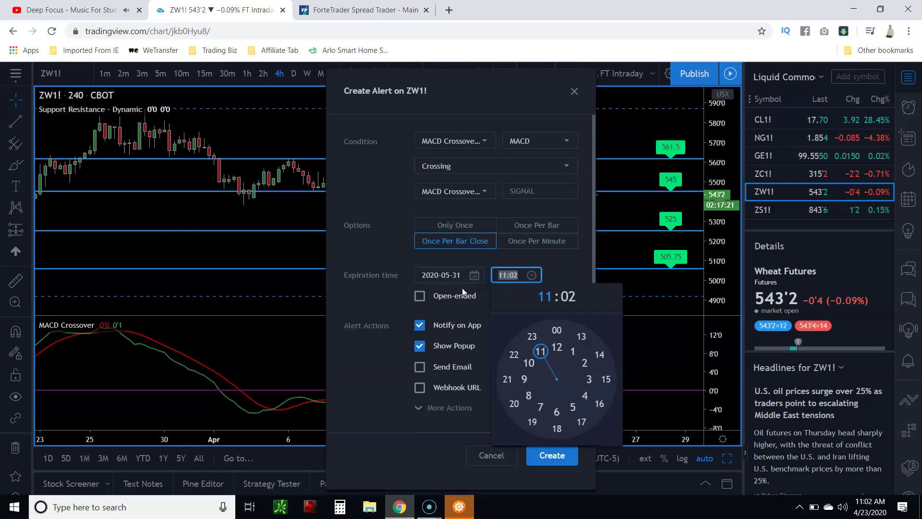
{"action": "type", "text": "16:00"}
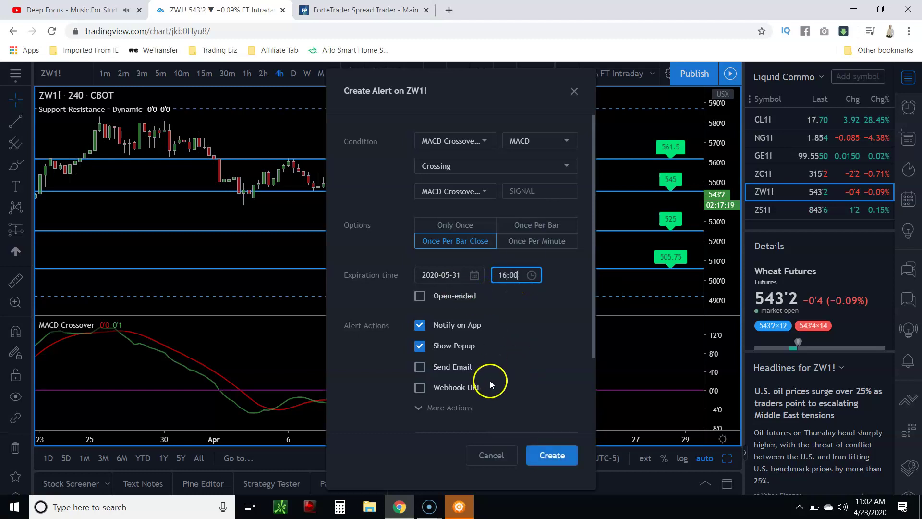
{"action": "scroll", "coordinate": [490, 381], "scroll_direction": "down", "scroll_amount": 2}
{"action": "left_click_drag", "start_coordinate": [545, 361], "coordinate": [429, 343]}
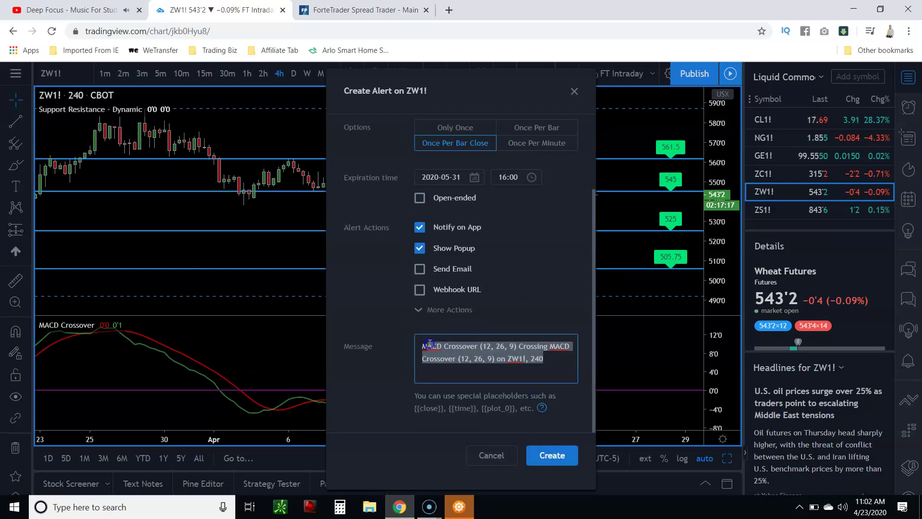
{"action": "type", "text": "SIGNAL"}
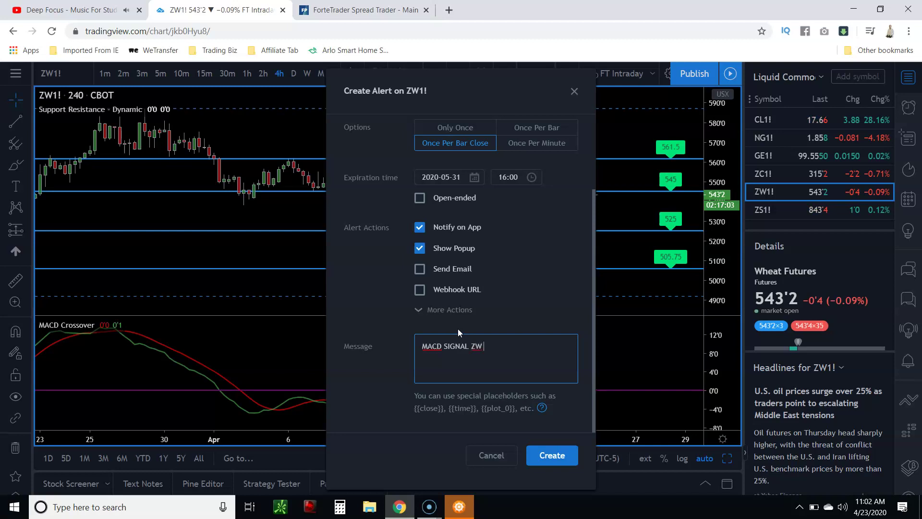
{"action": "type", "text": "ZW 240 MINUTE"}
{"action": "left_click", "coordinate": [552, 454]}
{"action": "left_click", "coordinate": [797, 210]}
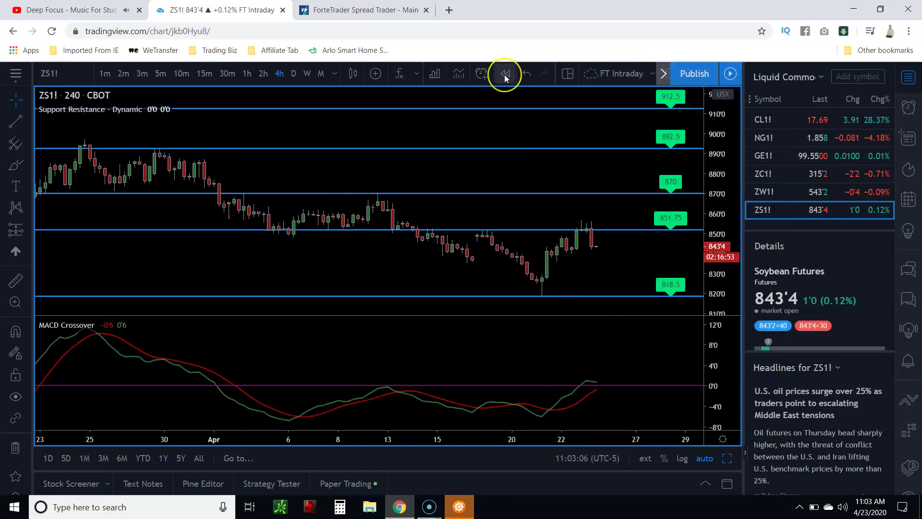
- Start a ZS1! alert for MACD Crossover MACD crossing its SIGNAL line, once per bar close
{"action": "left_click", "coordinate": [482, 74]}
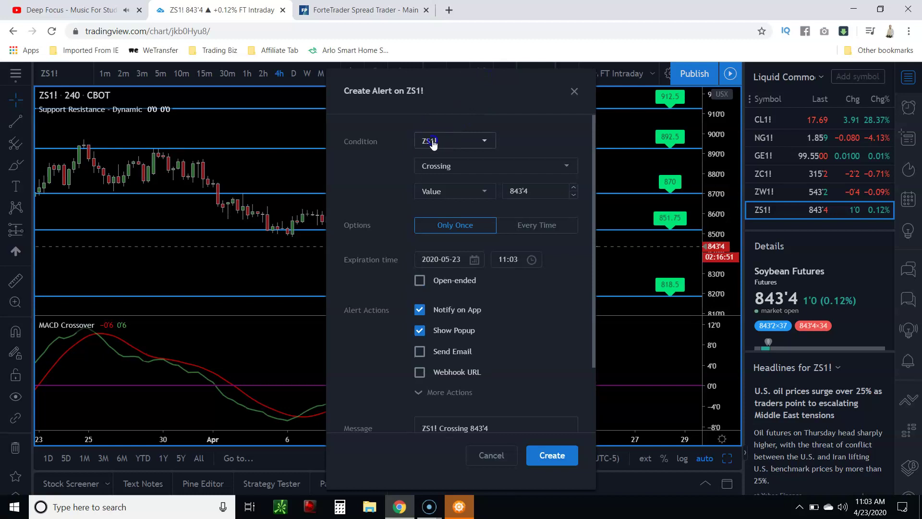
{"action": "left_click", "coordinate": [433, 143]}
{"action": "left_click", "coordinate": [449, 181]}
{"action": "left_click", "coordinate": [535, 143]}
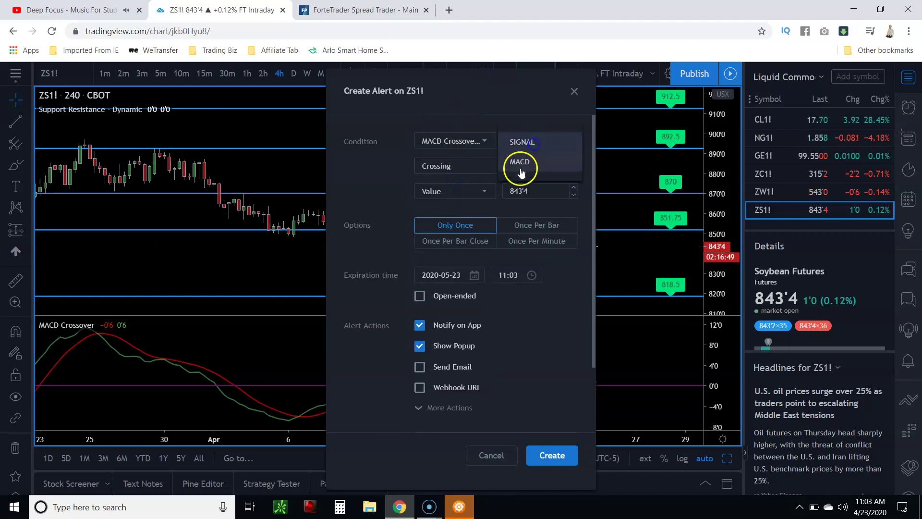
{"action": "left_click", "coordinate": [521, 166]}
{"action": "left_click", "coordinate": [454, 191]}
{"action": "left_click", "coordinate": [455, 231]}
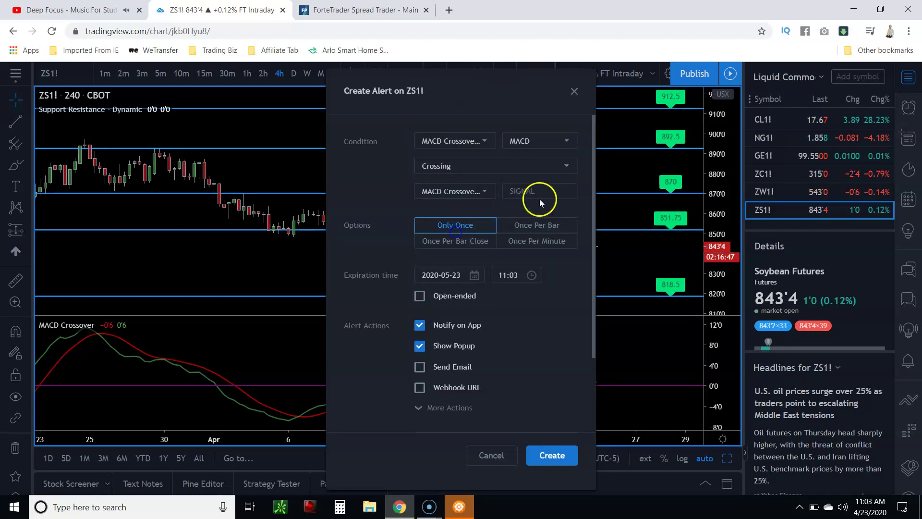
{"action": "left_click", "coordinate": [464, 241]}
{"action": "left_click", "coordinate": [474, 274]}
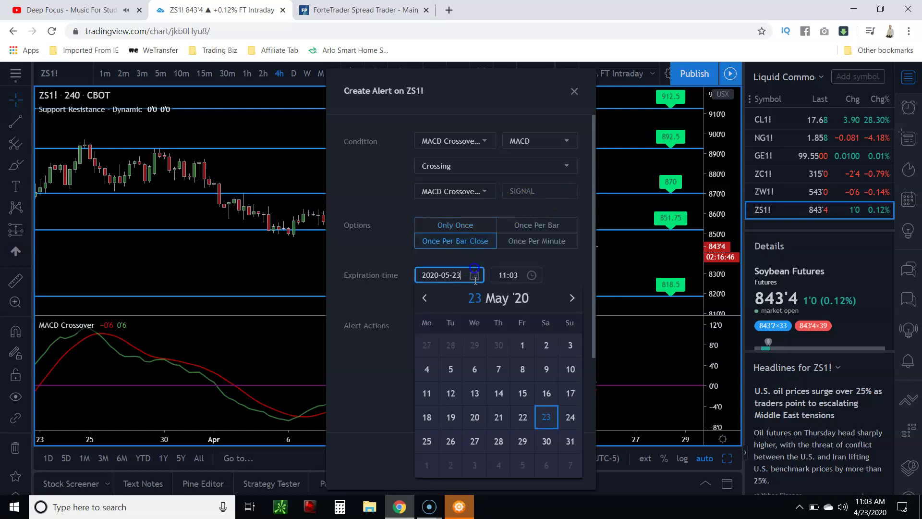
{"action": "left_click", "coordinate": [571, 439]}
{"action": "left_click", "coordinate": [521, 269]}
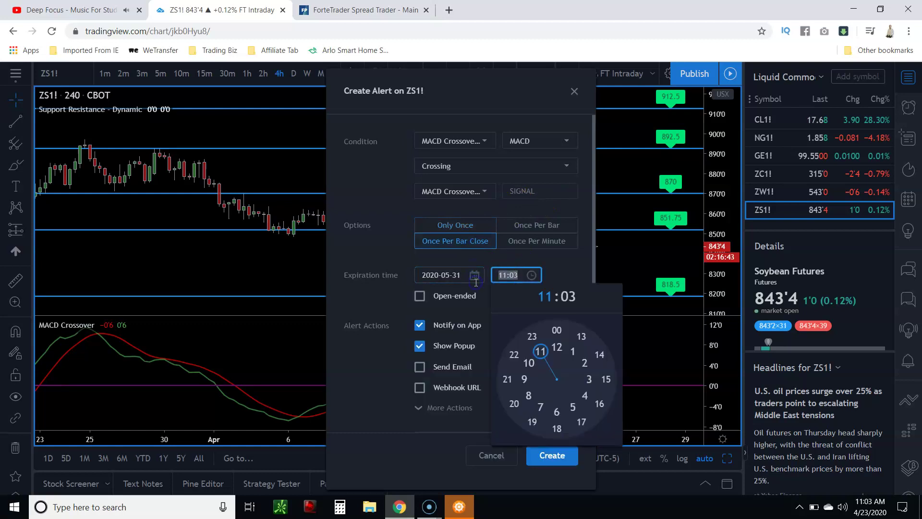
{"action": "type", "text": "16:00"}
{"action": "scroll", "coordinate": [499, 317], "scroll_direction": "down", "scroll_amount": 2}
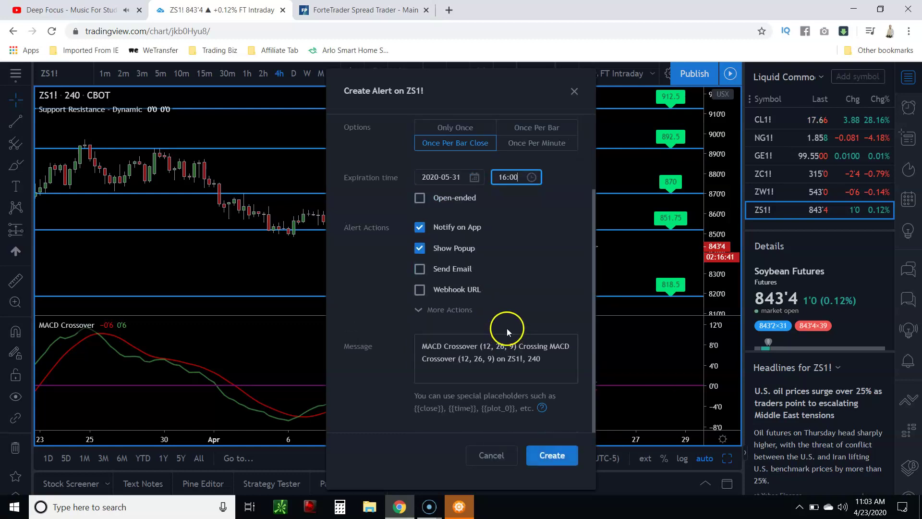
{"action": "left_click_drag", "start_coordinate": [539, 361], "coordinate": [423, 346]}
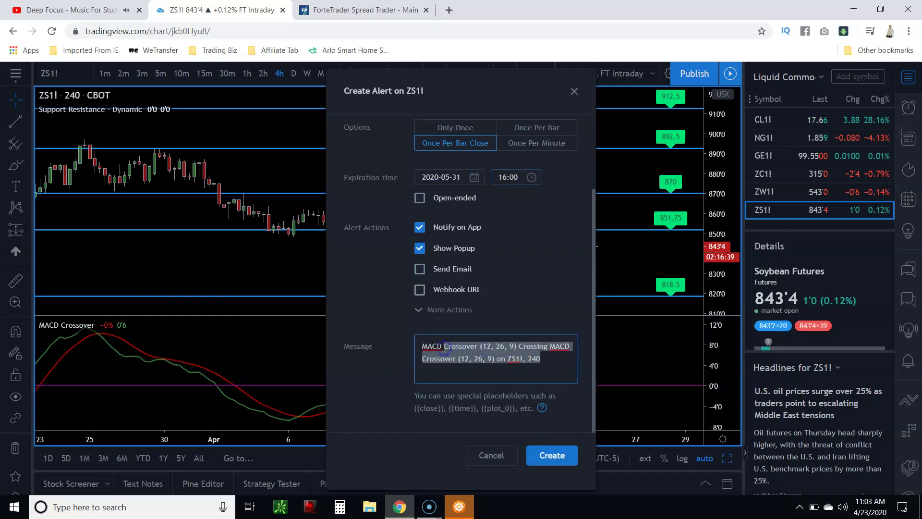
{"action": "type", "text": "SIGNAL ZS 240 MINUTE"}
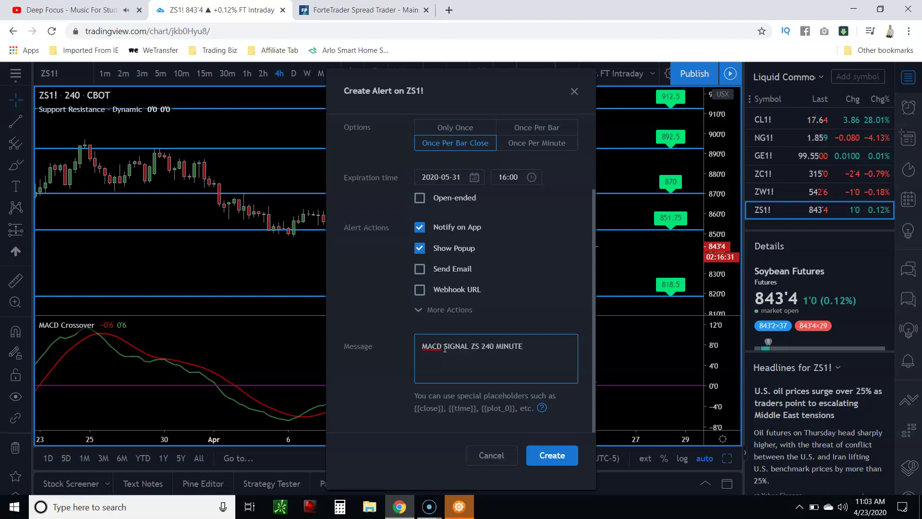
{"action": "left_click", "coordinate": [557, 457]}
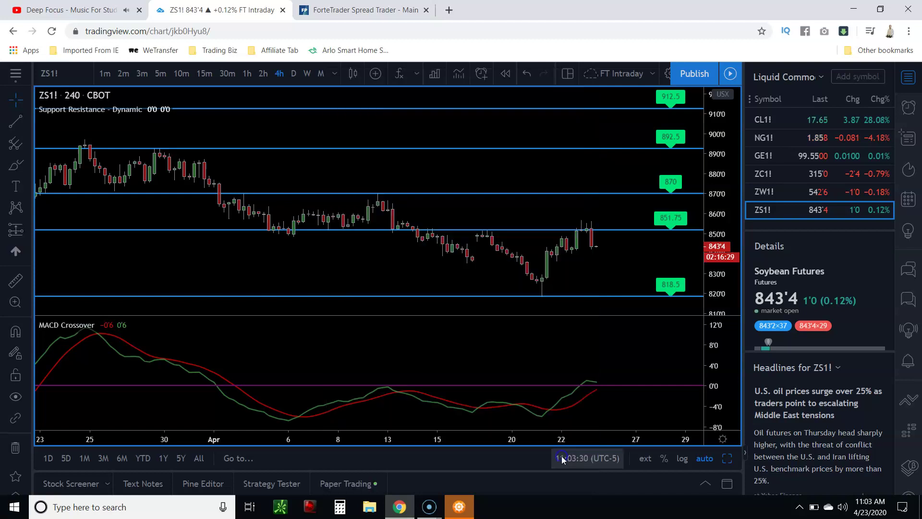
- Open the alerts list and look over the six new futures MACD alerts
{"action": "left_click", "coordinate": [908, 109]}
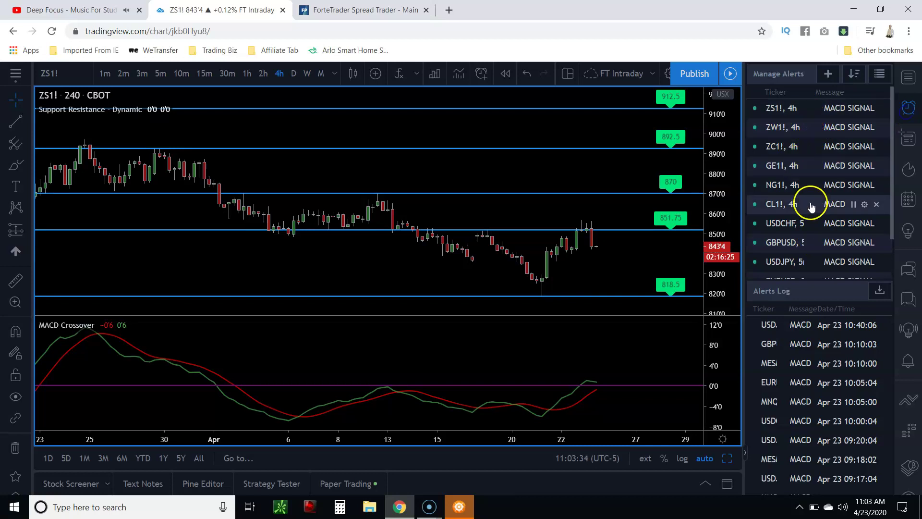
{"action": "scroll", "coordinate": [810, 207], "scroll_direction": "down", "scroll_amount": 2}
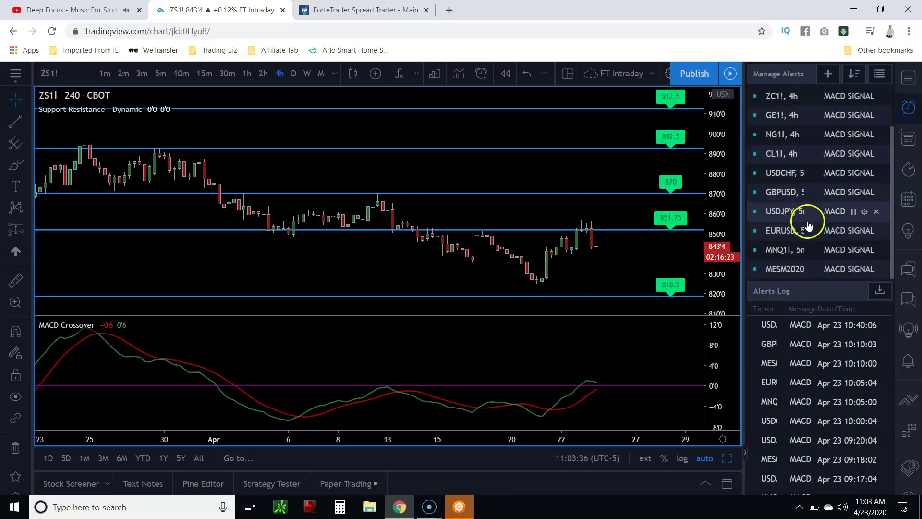
{"action": "mouse_move", "coordinate": [793, 229]}
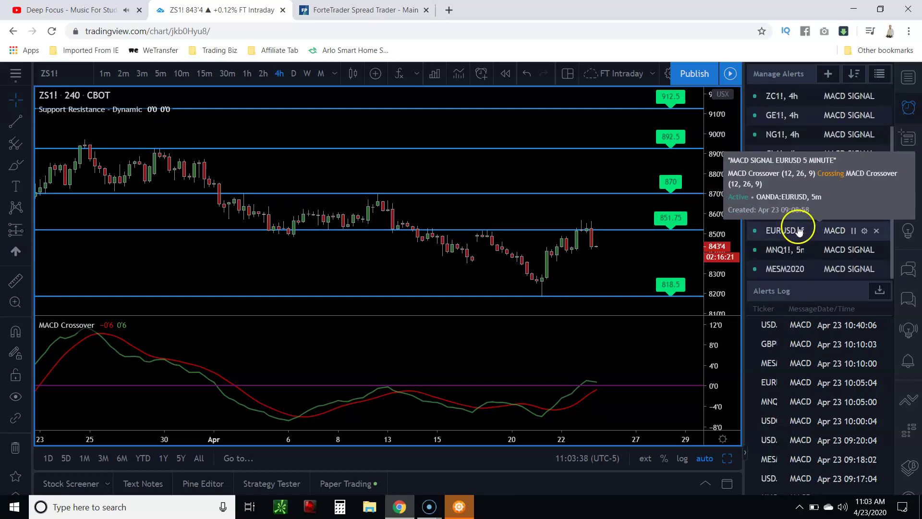
{"action": "mouse_move", "coordinate": [798, 251]}
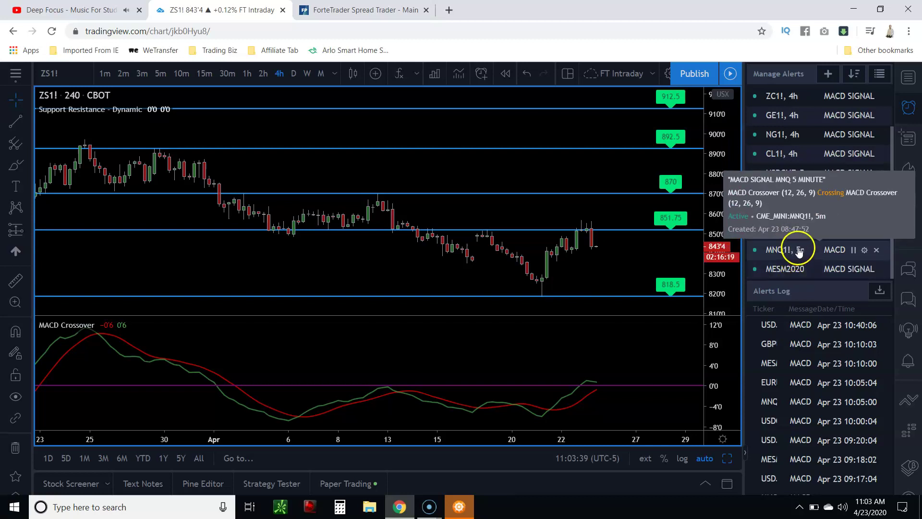
- Close the alerts list and show the Paper Trading positions panel
{"action": "left_click", "coordinate": [910, 107]}
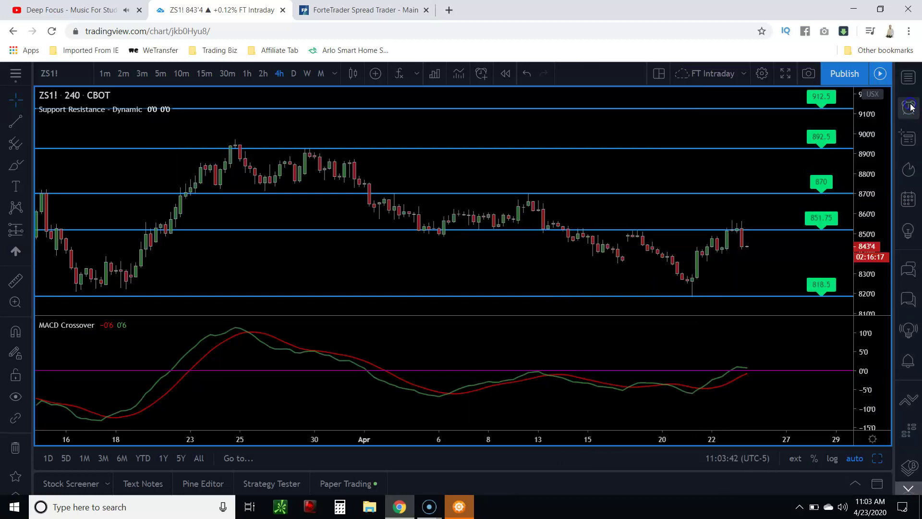
{"action": "scroll", "coordinate": [506, 251], "scroll_direction": "down", "scroll_amount": 1}
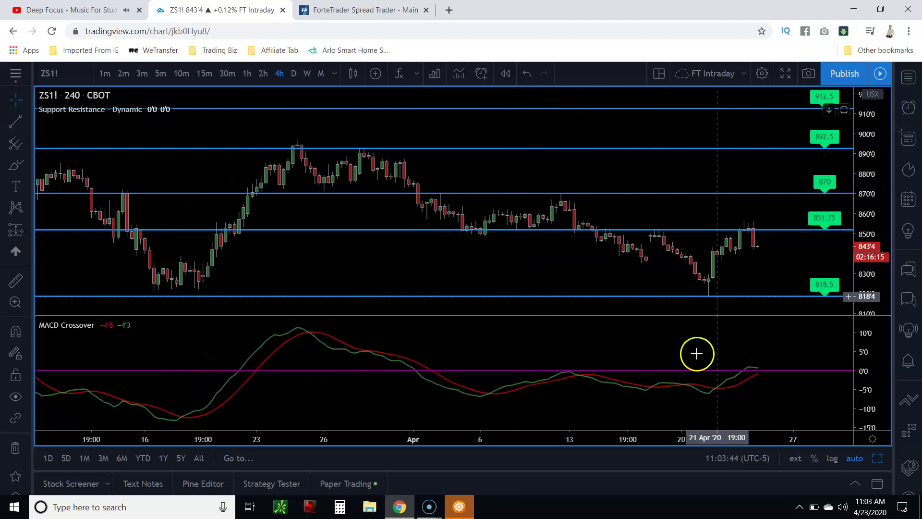
{"action": "left_click", "coordinate": [850, 484]}
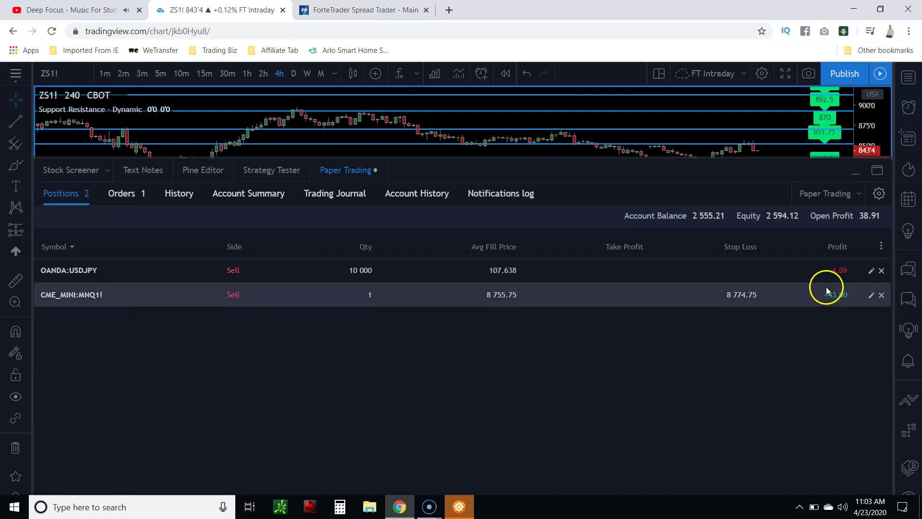
- Hide Paper Trading, zoom the ZS1! chart out, and visit the ForteTrader Spread Trader tab briefly
{"action": "left_click", "coordinate": [858, 173]}
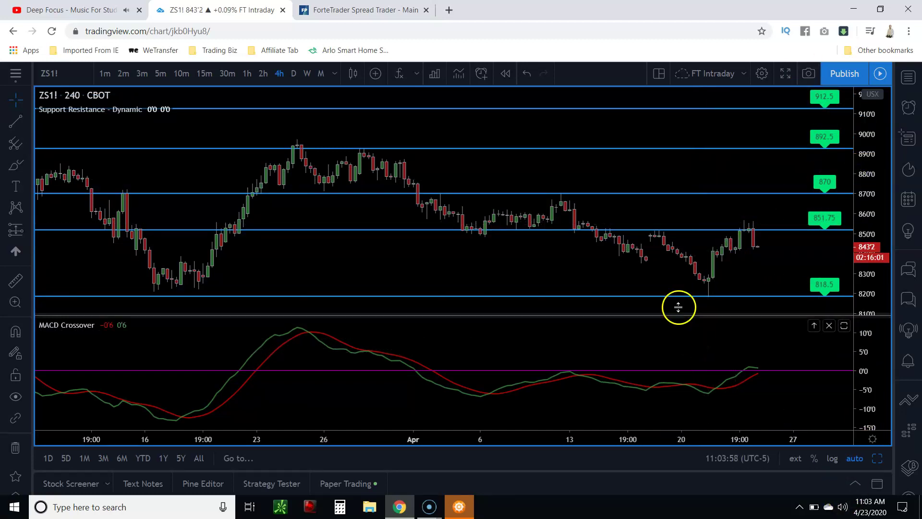
{"action": "scroll", "coordinate": [389, 206], "scroll_direction": "down", "scroll_amount": 2}
{"action": "scroll", "coordinate": [389, 206], "scroll_direction": "down", "scroll_amount": 1}
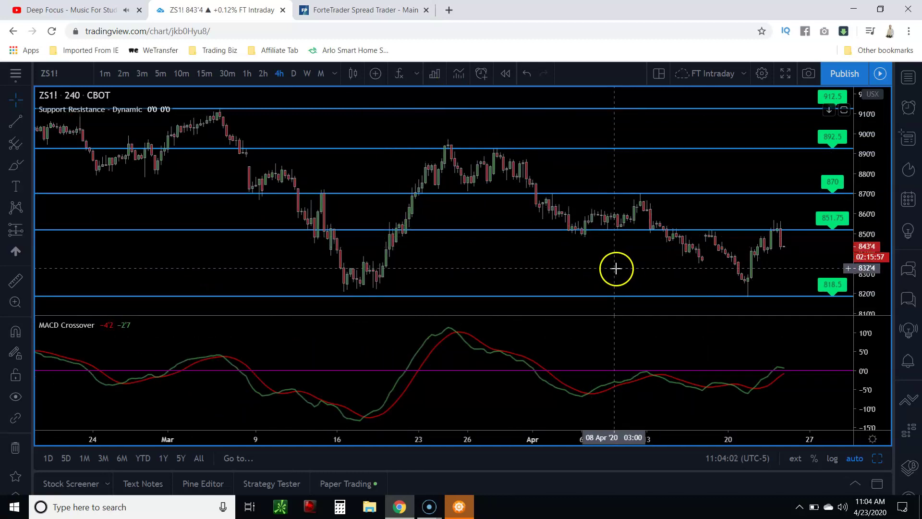
{"action": "scroll", "coordinate": [615, 267], "scroll_direction": "right", "scroll_amount": 3}
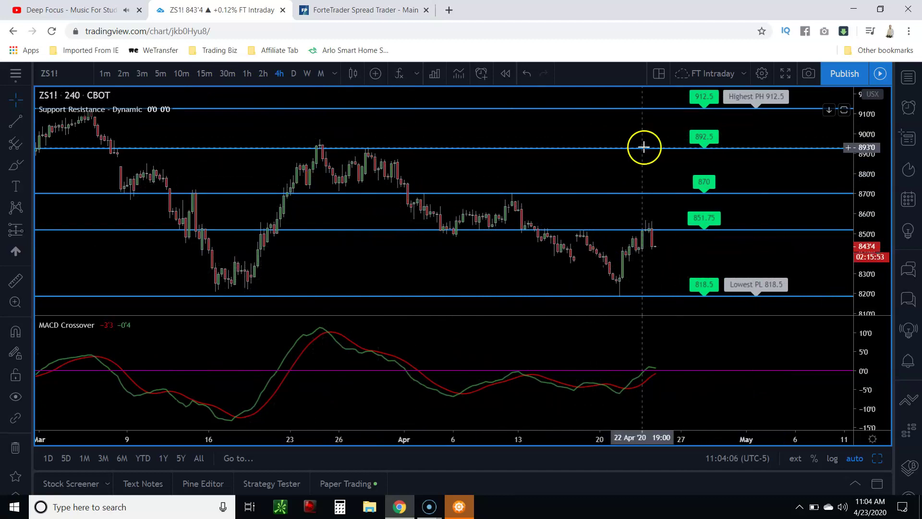
{"action": "left_click", "coordinate": [336, 10]}
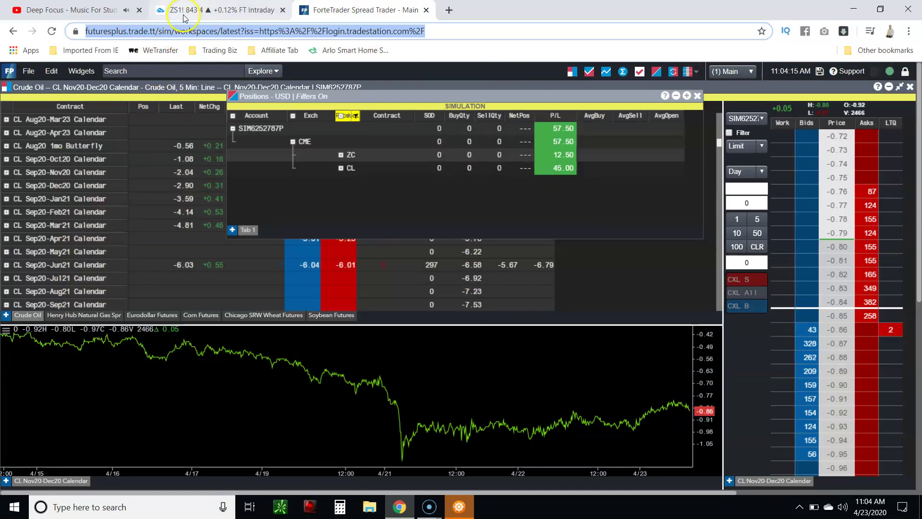
{"action": "left_click", "coordinate": [219, 9]}
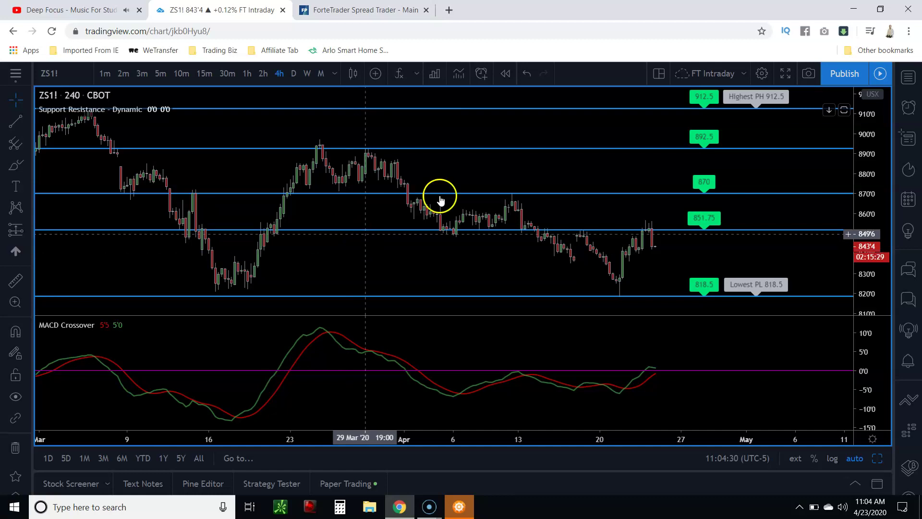
- Zoom out the ZS1! 4-hour chart, then open and close the alerts list twice
{"action": "scroll", "coordinate": [551, 236], "scroll_direction": "down", "scroll_amount": 3}
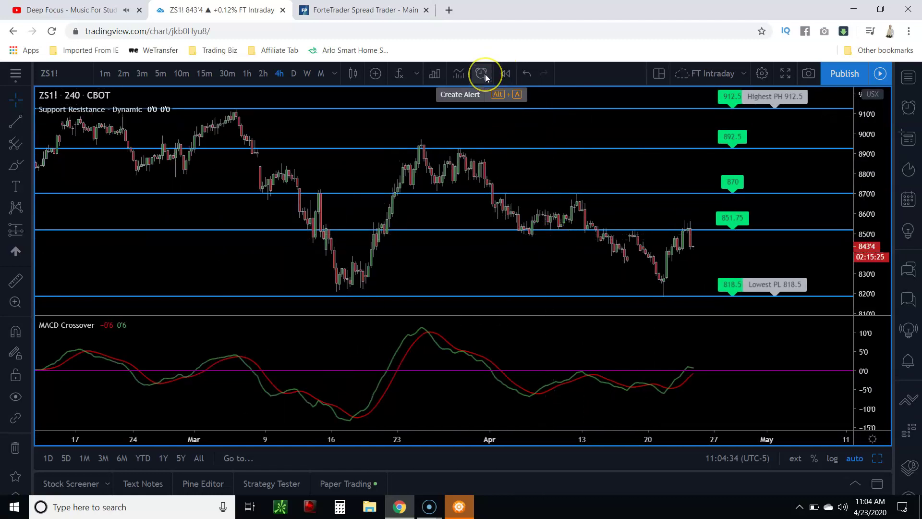
{"action": "left_click", "coordinate": [910, 107]}
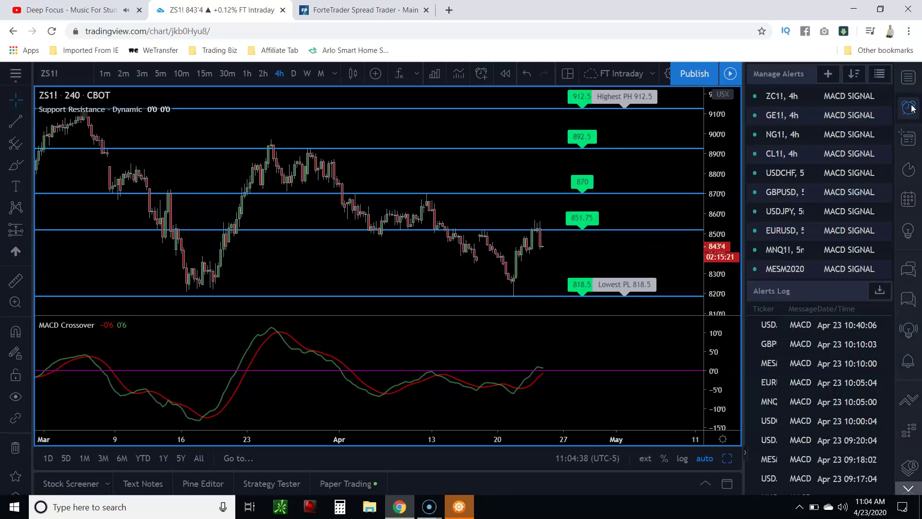
{"action": "left_click", "coordinate": [912, 108]}
{"action": "left_click", "coordinate": [909, 107]}
{"action": "left_click", "coordinate": [912, 108]}
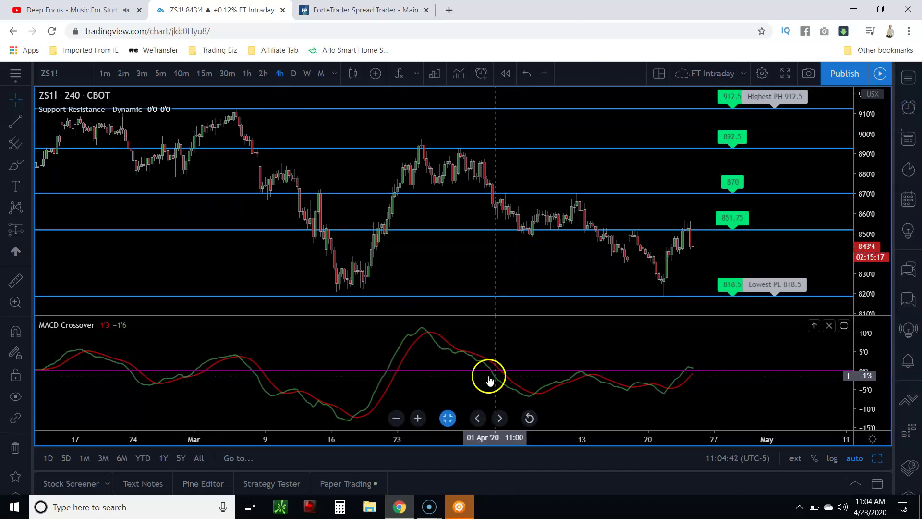